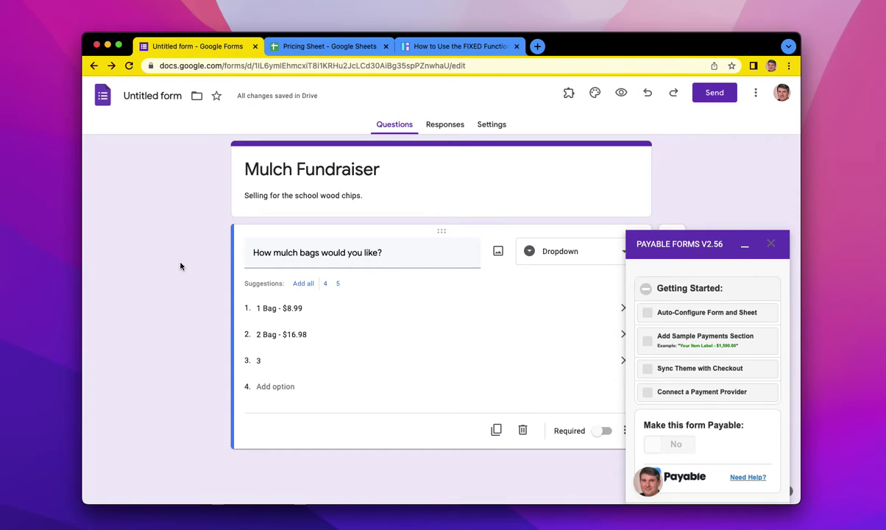
- Collapse the Payable Forms add-on panel so the bag-count dropdown options are visible
click(744, 245)
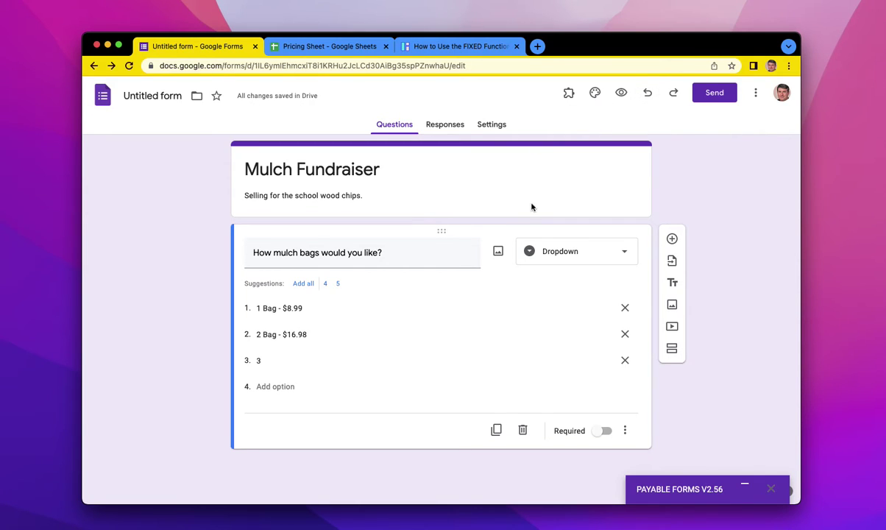
click(273, 308)
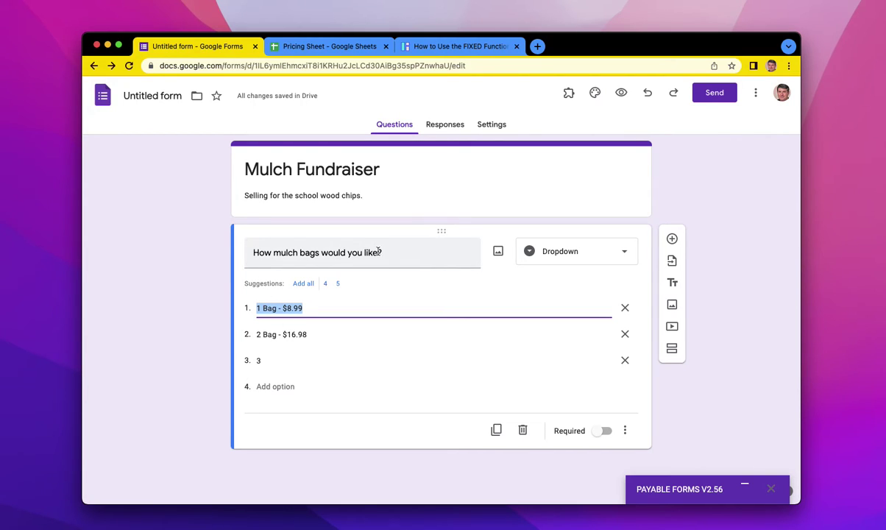
click(362, 309)
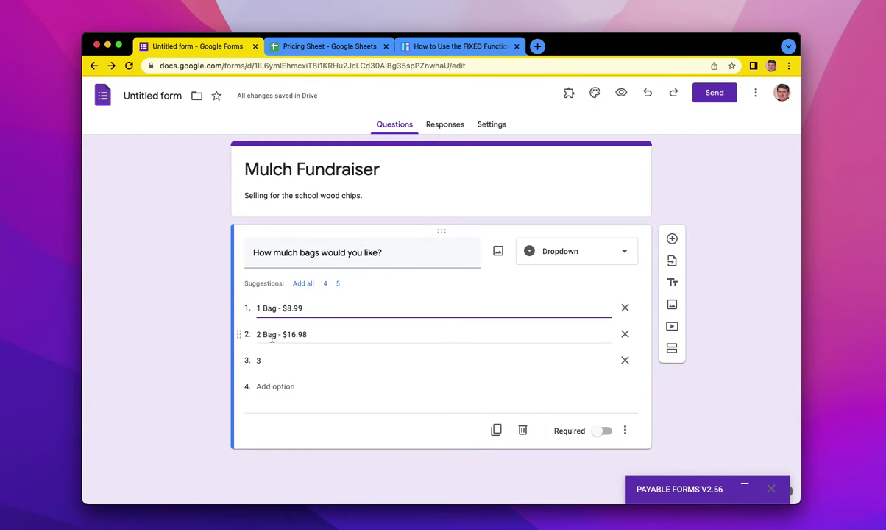
- Replace the third option '3' with '3 Bags - $16.98', based on the second option's text
triple_click(300, 334)
key(super+c)
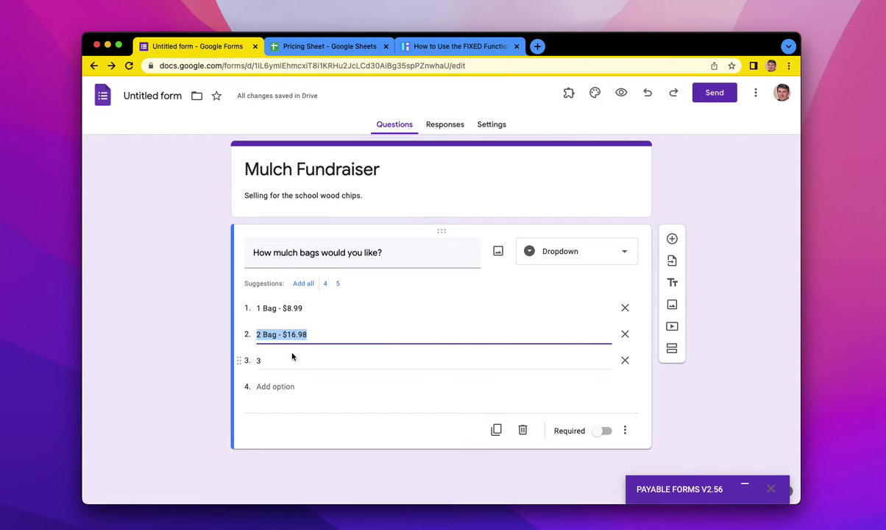
click(284, 360)
key(super+v)
click(262, 360)
key(BackSpace)
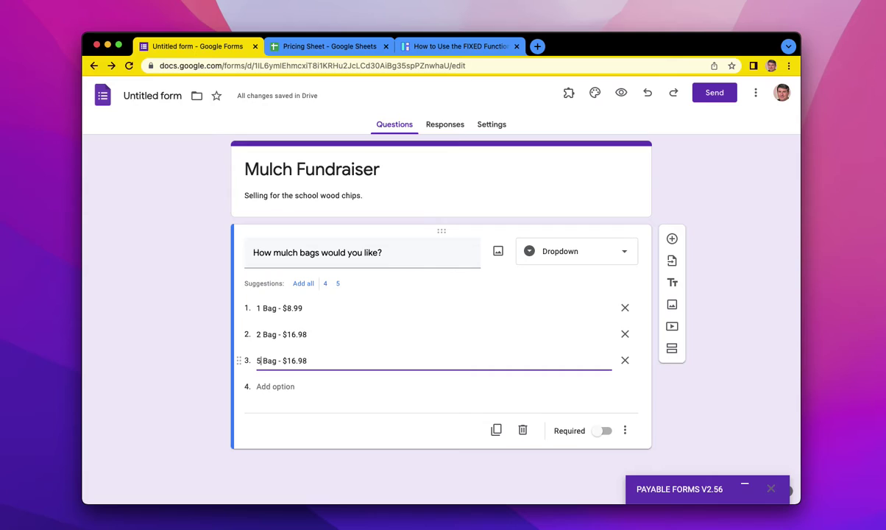
text(3)
click(277, 361)
text(s)
click(270, 335)
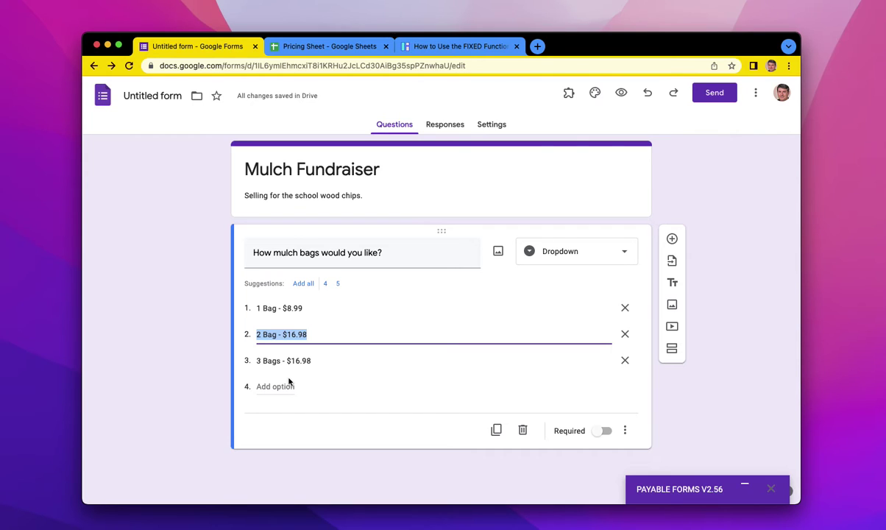
- In the Pricing Sheet, clear A3:D26, keeping only the 'Bag, 1, $8.50' row
click(330, 47)
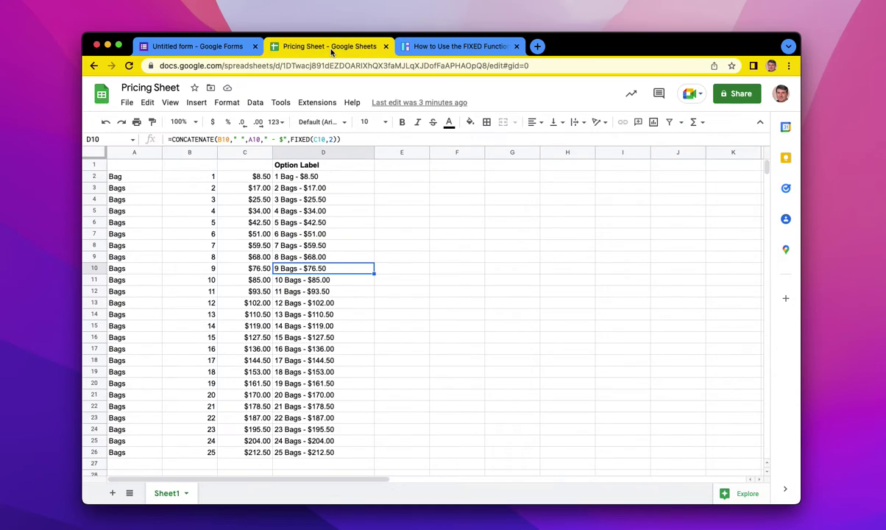
click(178, 255)
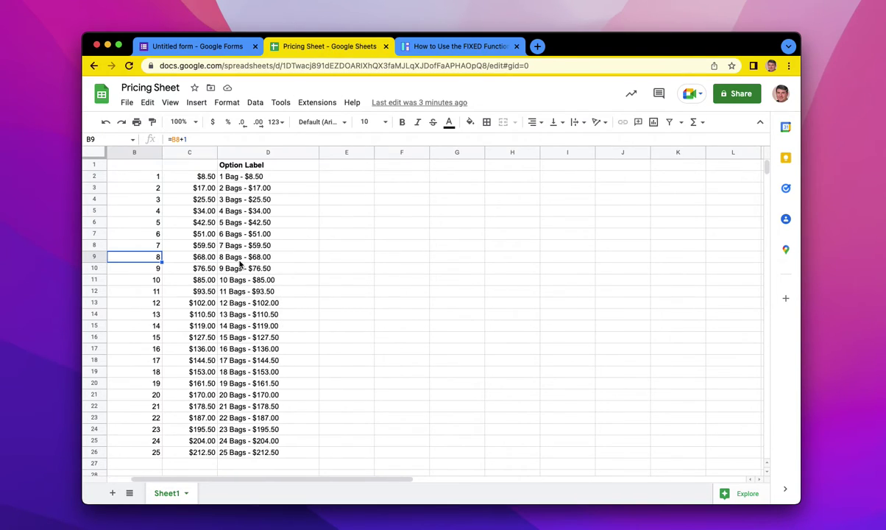
click(120, 189)
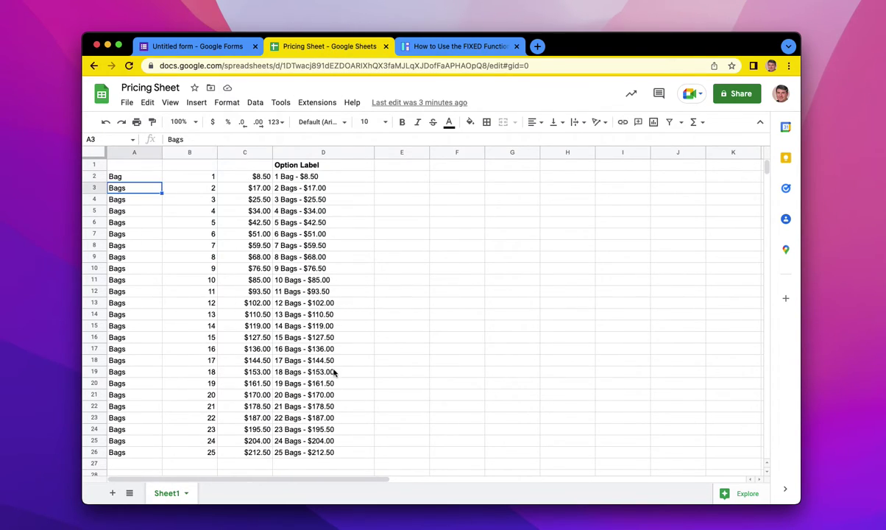
shift+click(329, 455)
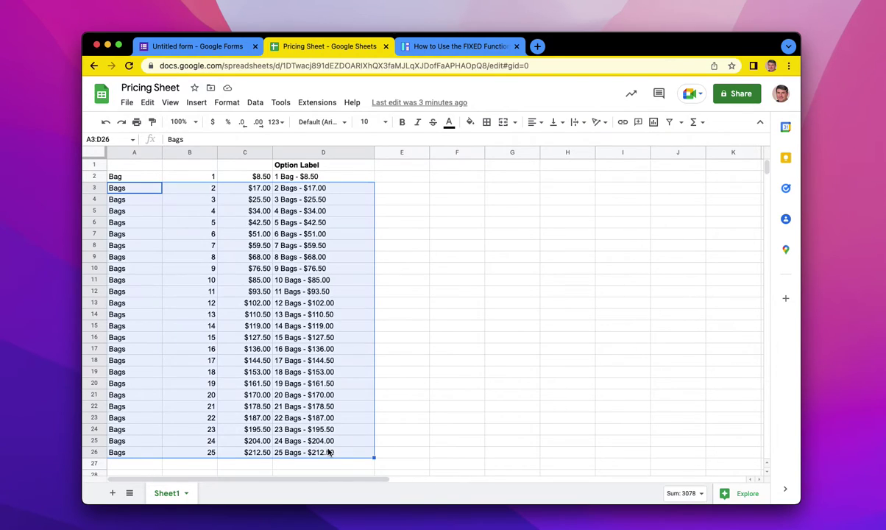
key(Delete)
click(161, 267)
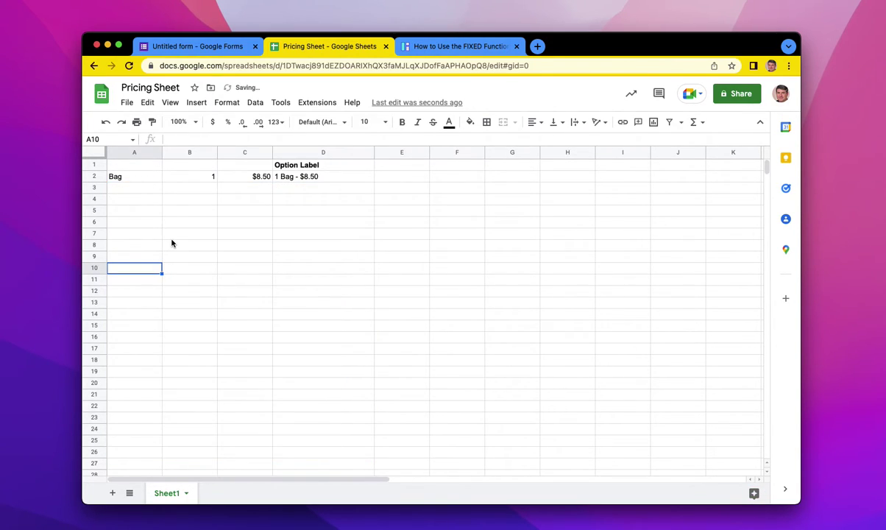
click(130, 178)
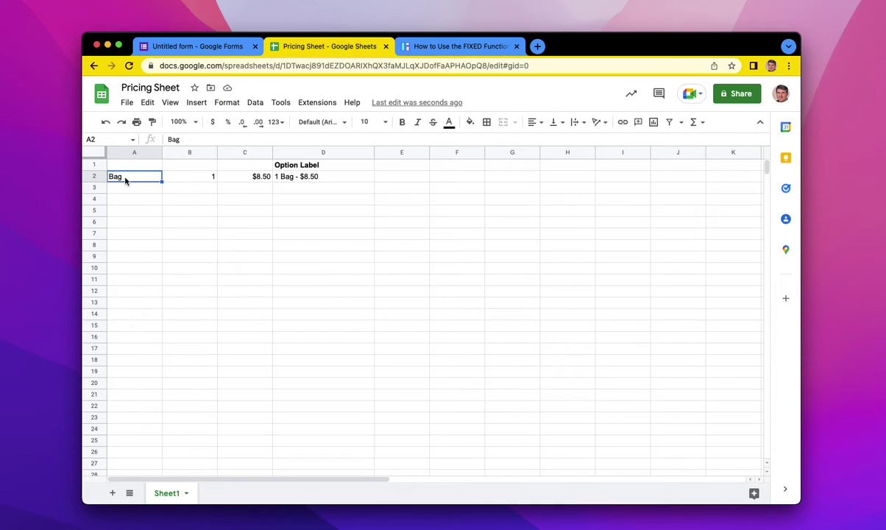
- Enter 'Bags' in A3 and fill it down column A to row 13
click(122, 189)
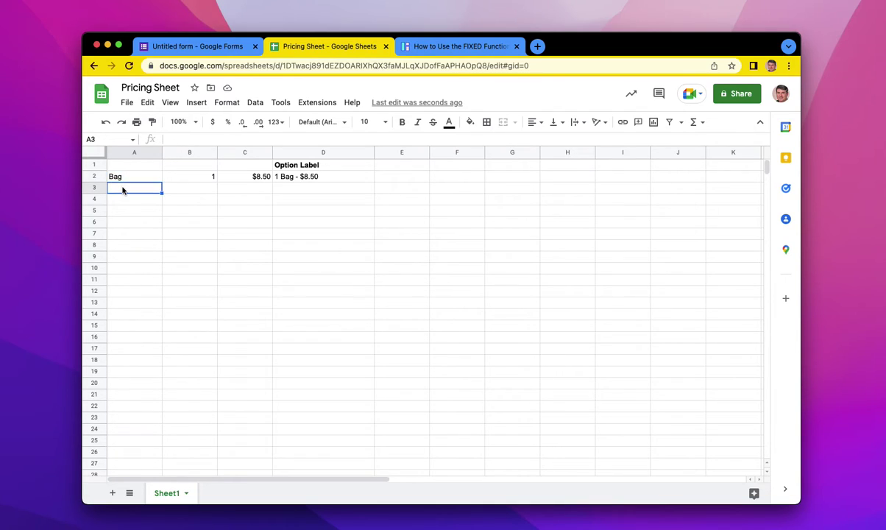
text(Bags)
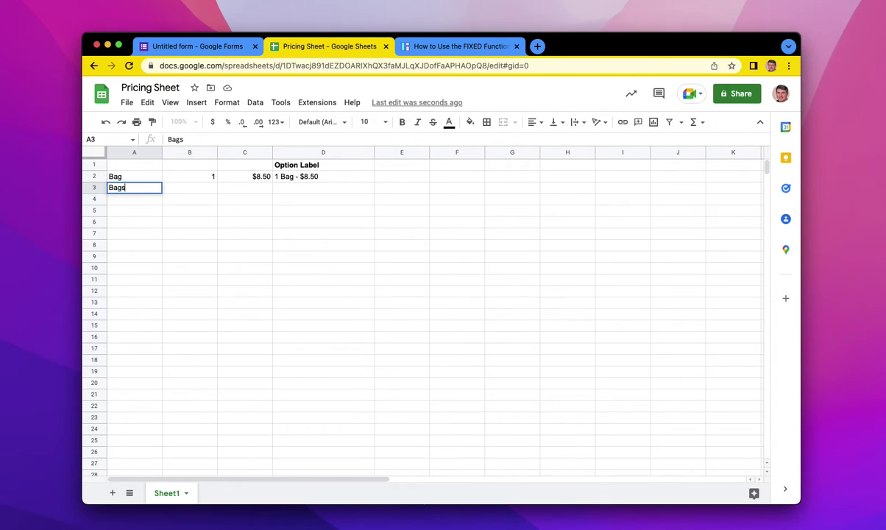
key(Return)
click(139, 190)
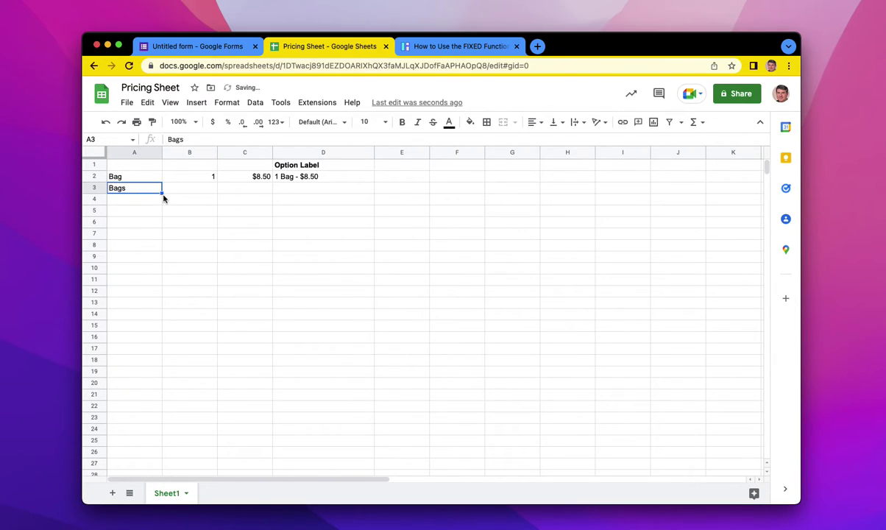
drag(161, 192, 155, 300)
click(124, 370)
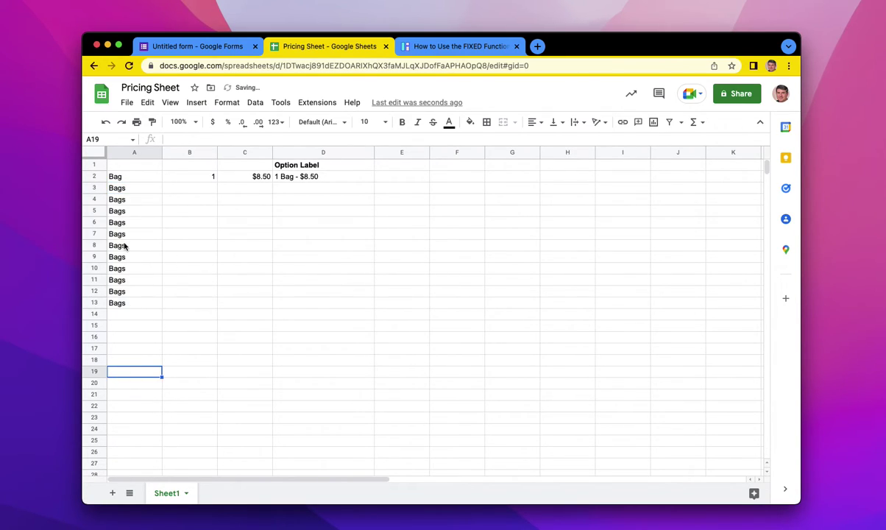
- Put the counting formula =B2+1 in B3 and fill it down to row 13
click(205, 177)
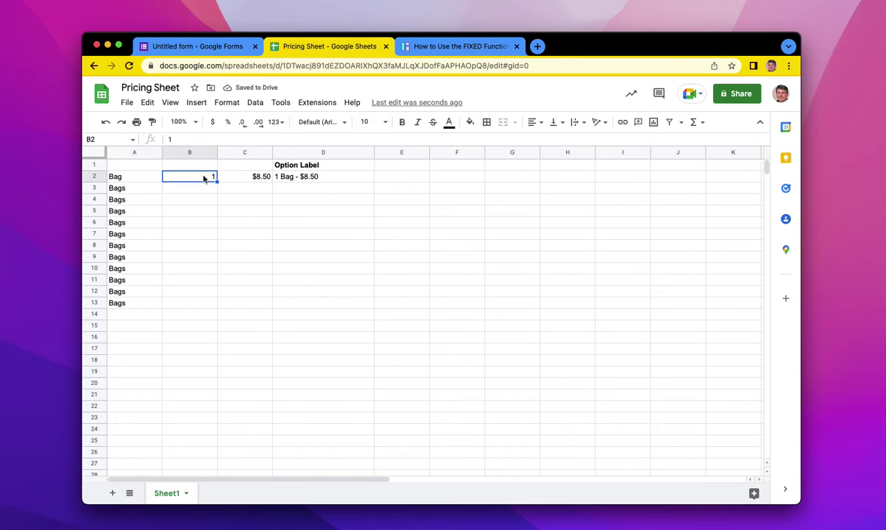
click(202, 189)
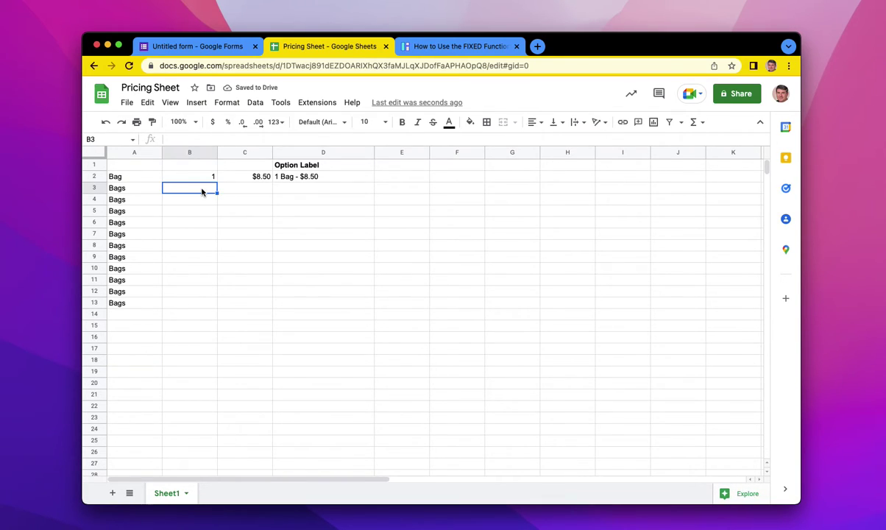
text(=)
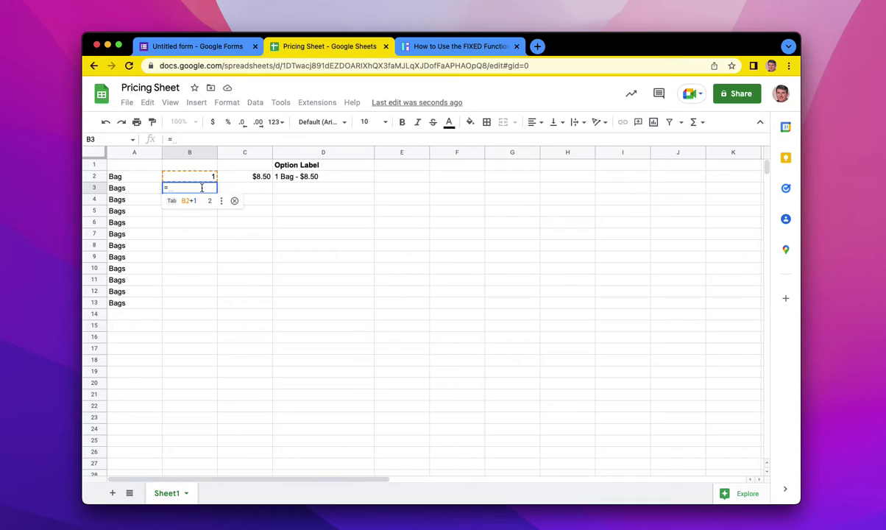
click(205, 175)
key(Tab)
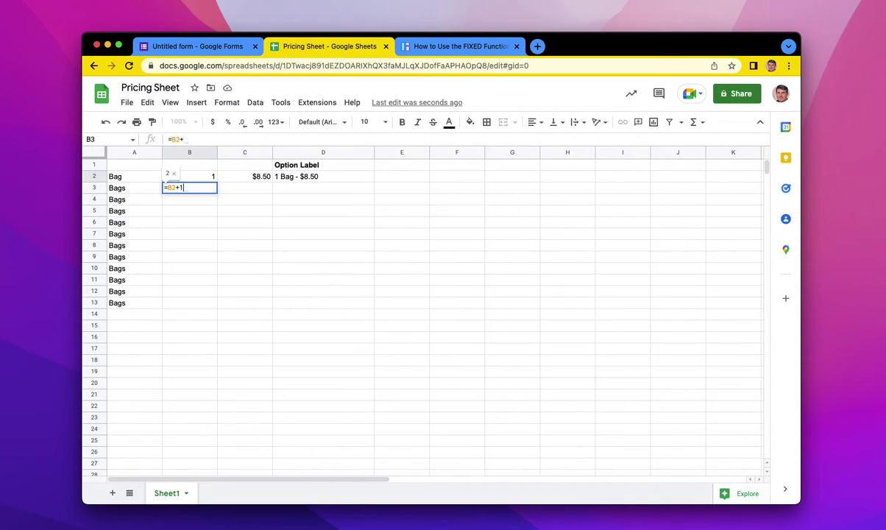
key(Return)
click(209, 189)
drag(216, 192, 211, 302)
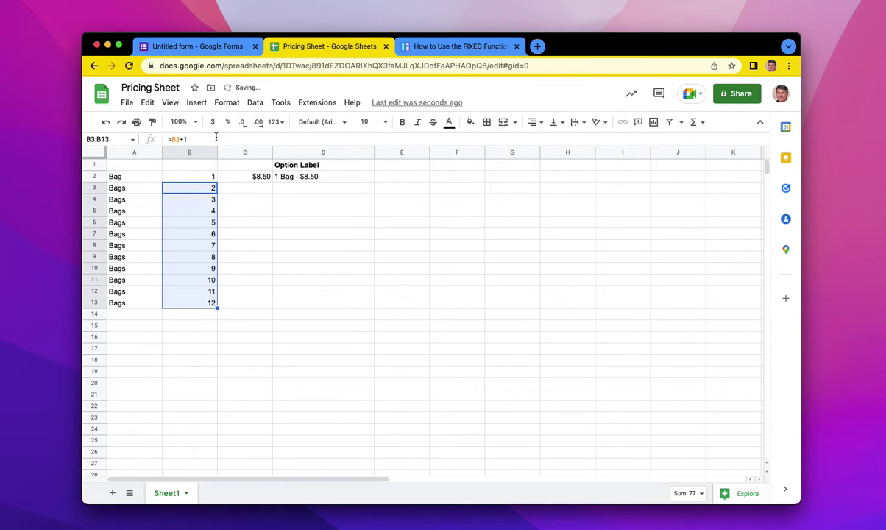
- Extend 'Bags' and the quantities down to row 26, ending at 25
click(138, 303)
drag(162, 307, 158, 435)
click(214, 302)
drag(216, 308, 162, 452)
click(148, 443)
click(212, 439)
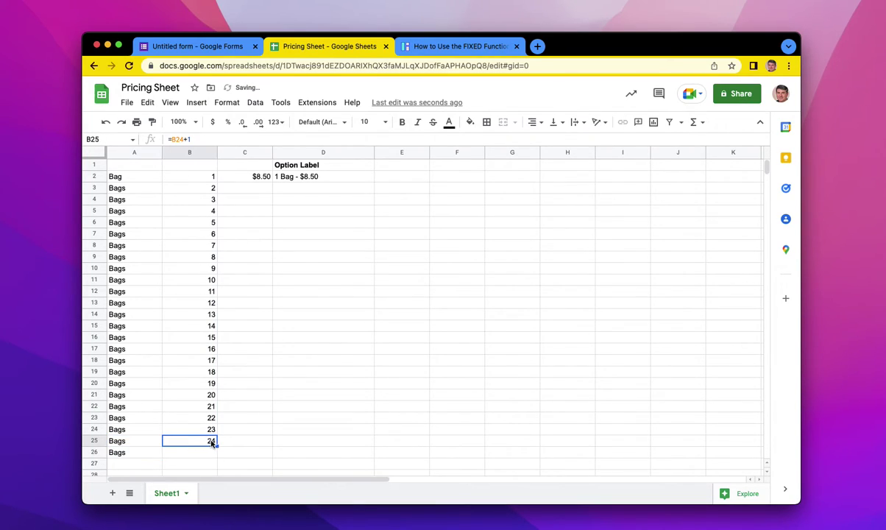
drag(216, 447, 216, 456)
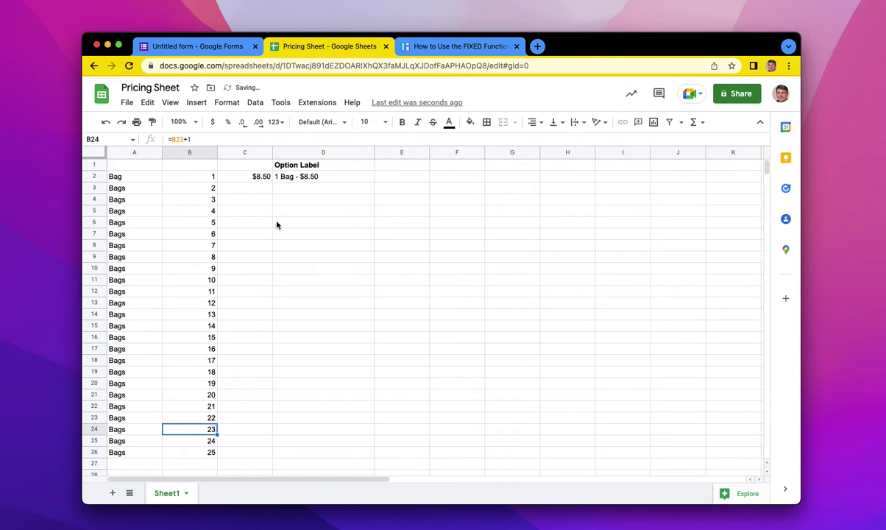
click(253, 189)
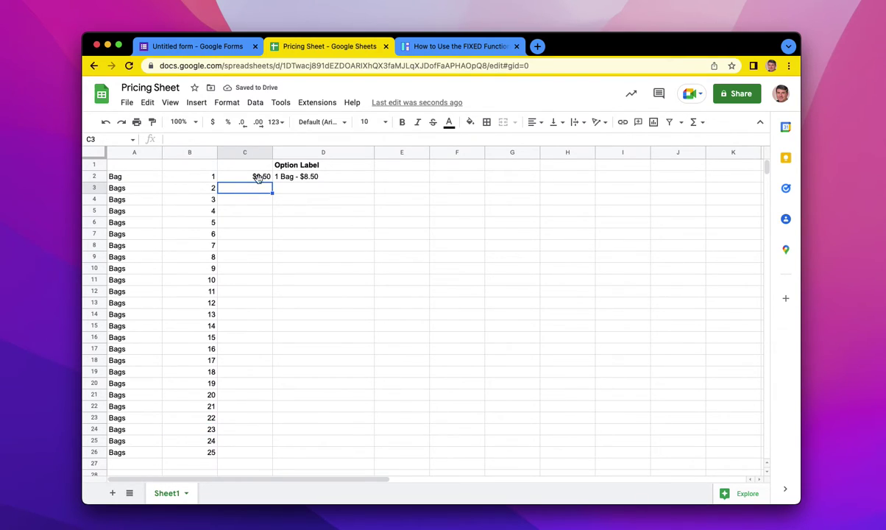
- Set C2's price formula to =8.5*B2 and fill it to C26, giving $8.50 to $212.50
click(258, 181)
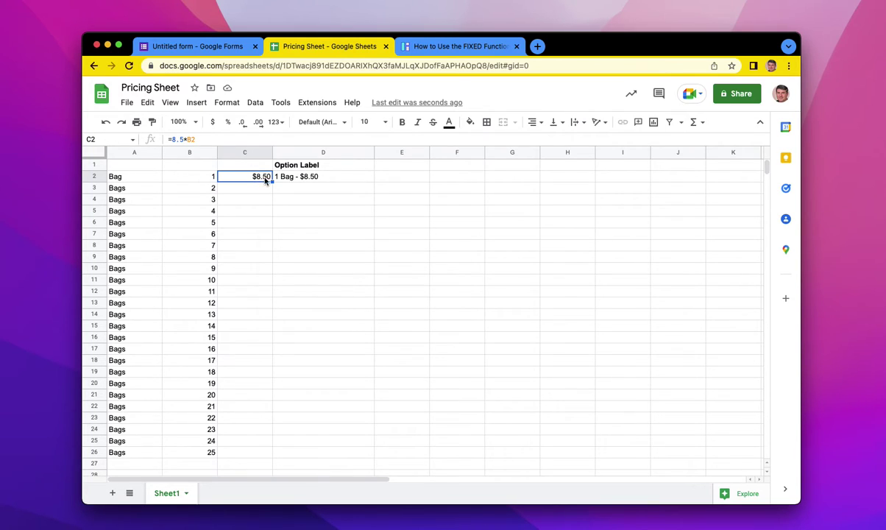
click(188, 140)
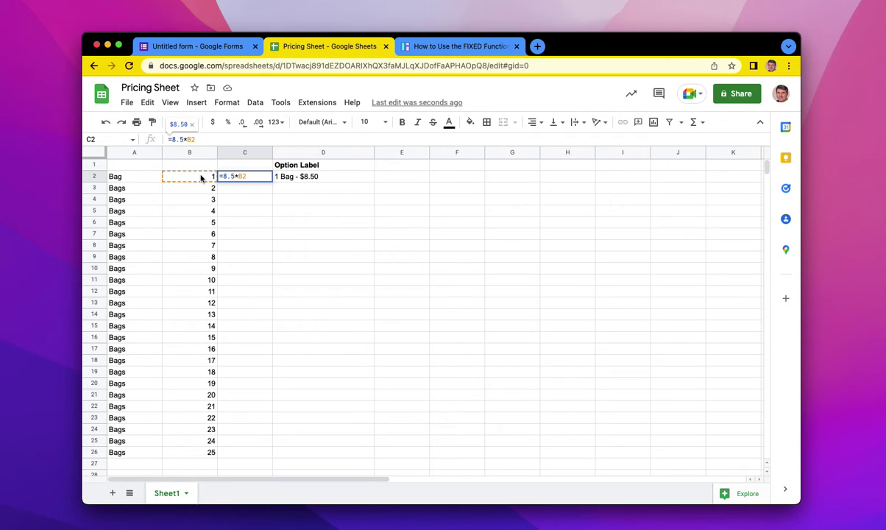
click(212, 140)
key(Return)
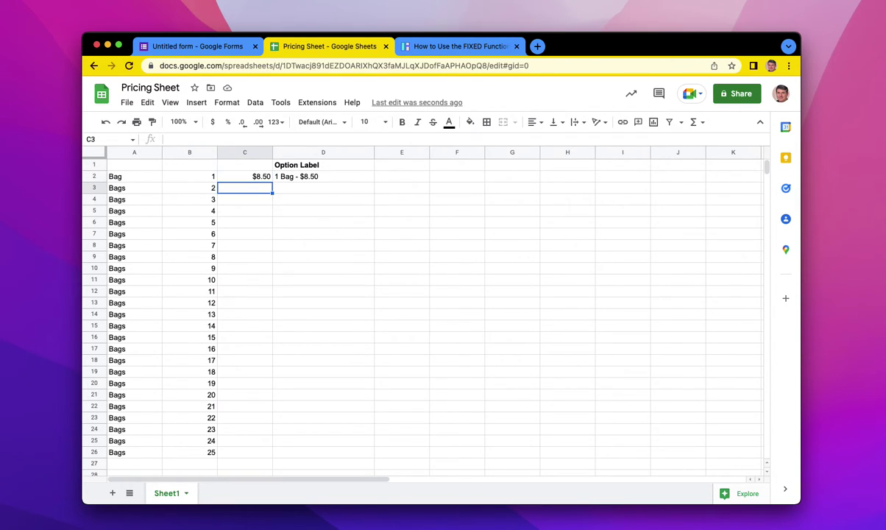
click(254, 176)
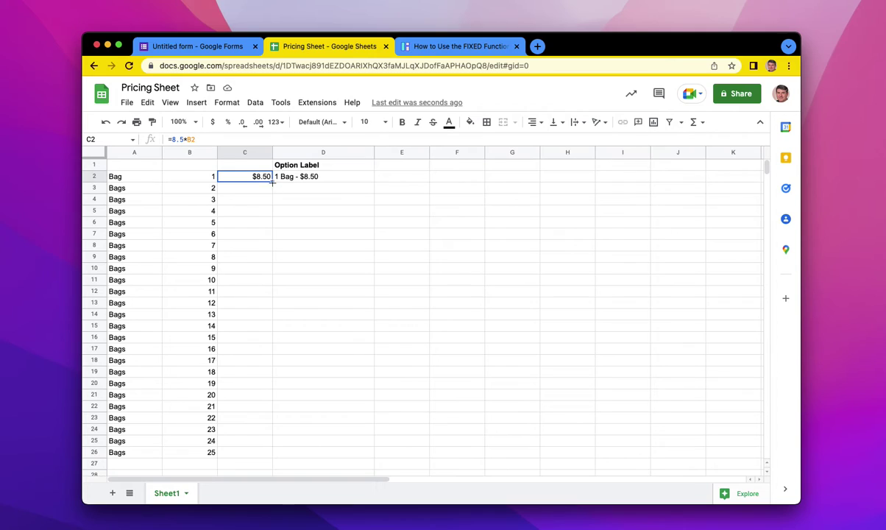
drag(271, 181, 258, 451)
click(228, 383)
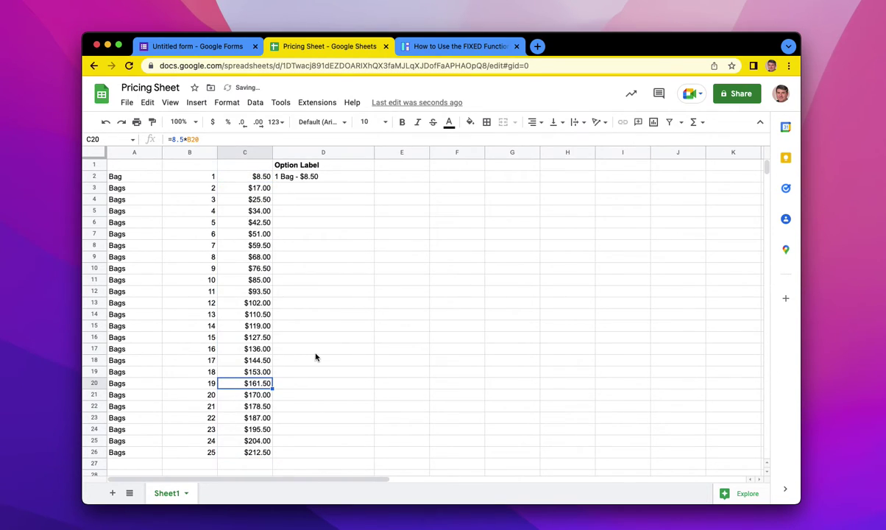
click(309, 348)
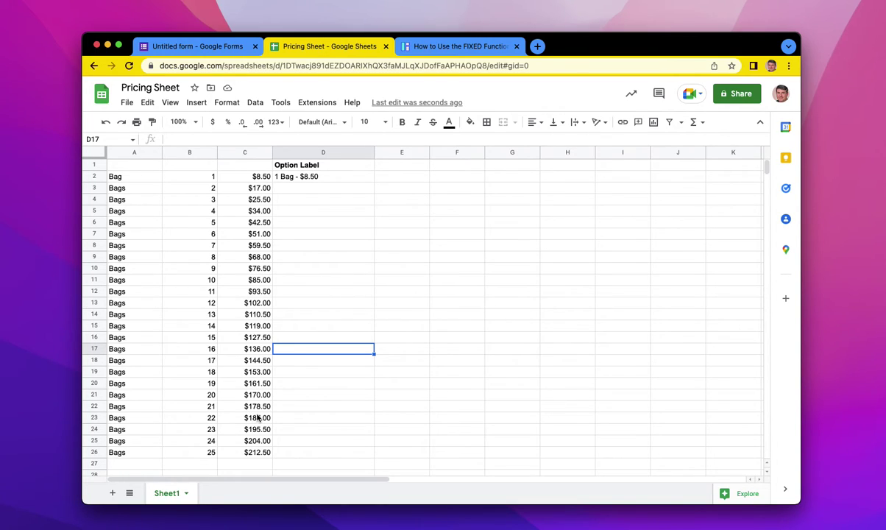
click(317, 214)
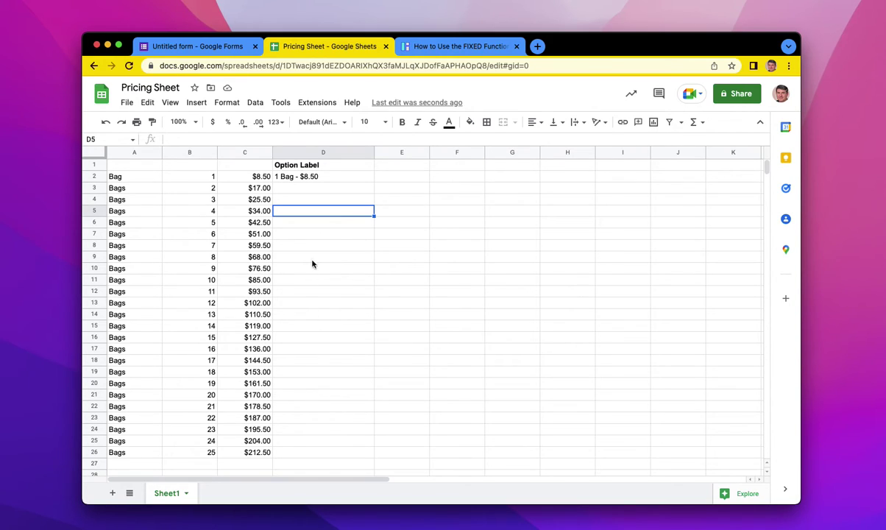
- Make D2 =CONCATENATE(B2," ",A2," - $",FIXED(C2,2)) and fill it down to D26
click(309, 245)
click(304, 178)
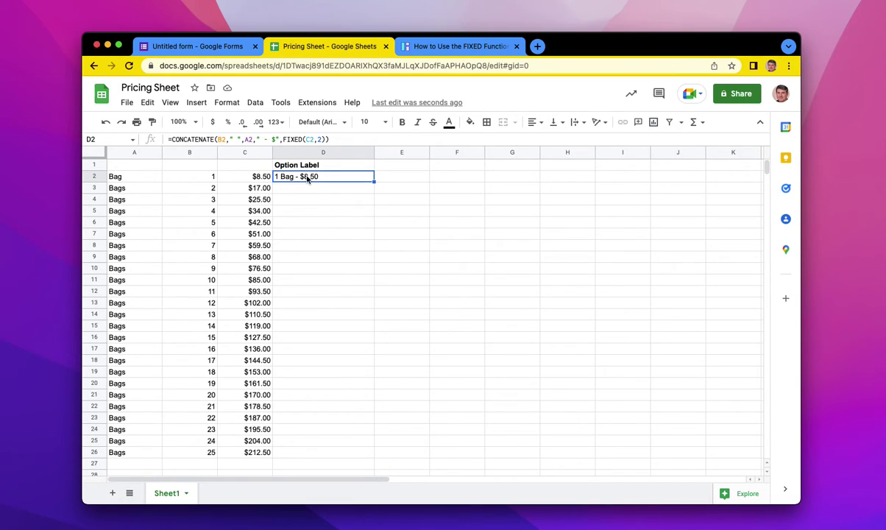
click(335, 138)
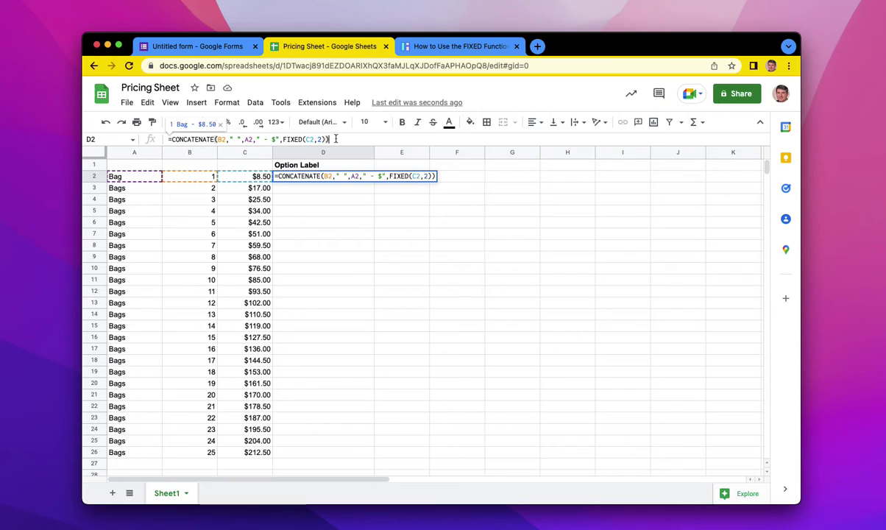
key(Return)
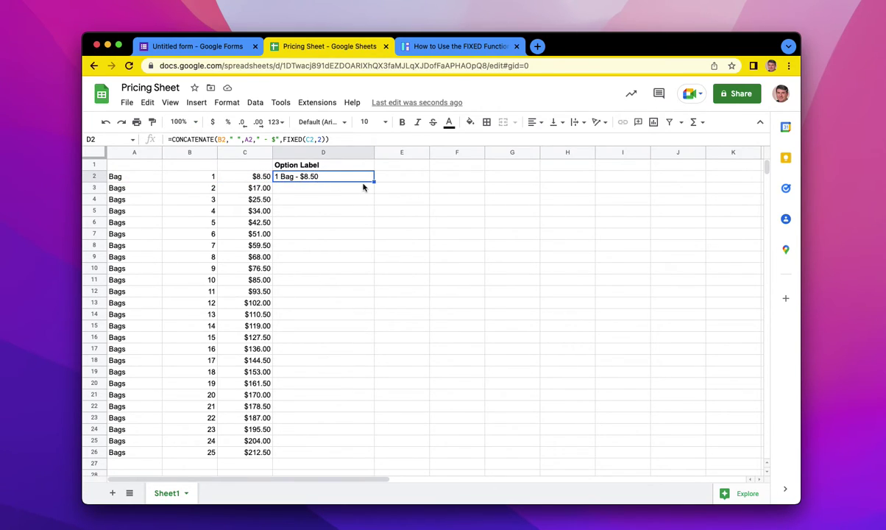
drag(373, 181, 351, 455)
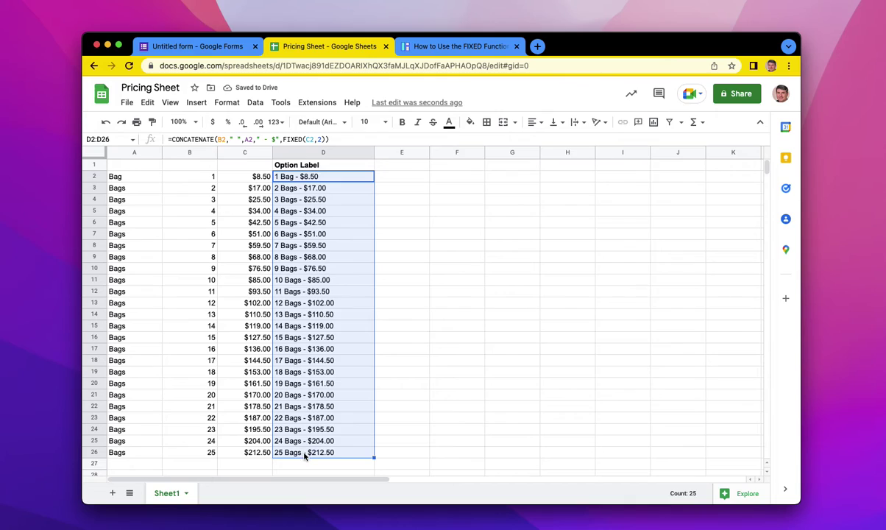
click(410, 434)
click(356, 453)
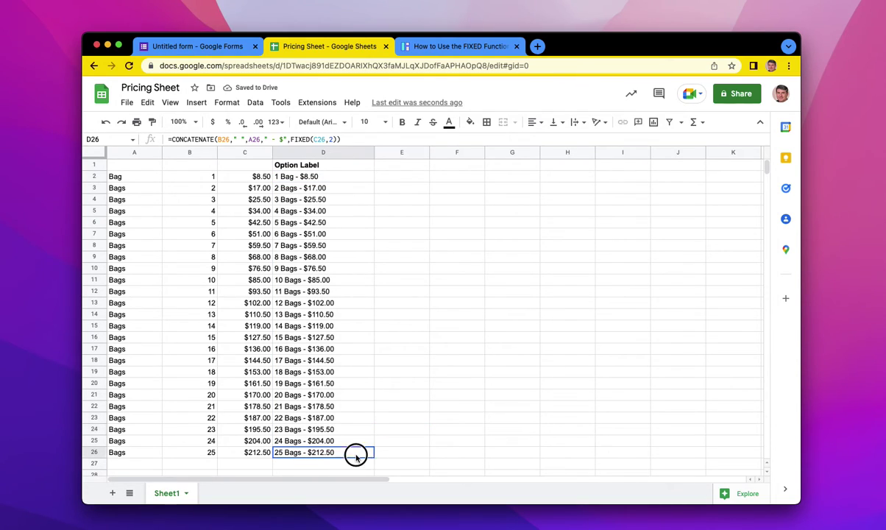
- Copy the labels in D2:D26 and return to the Mulch Fundraiser form
shift+click(320, 179)
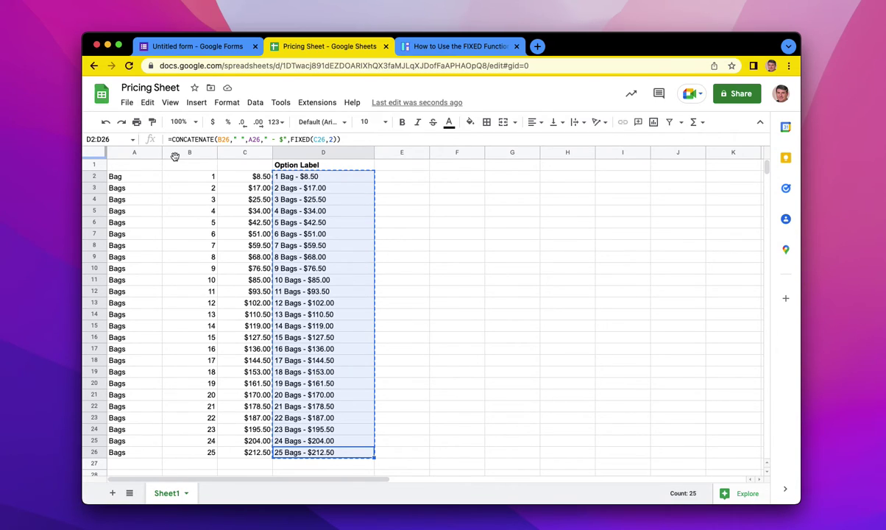
click(185, 47)
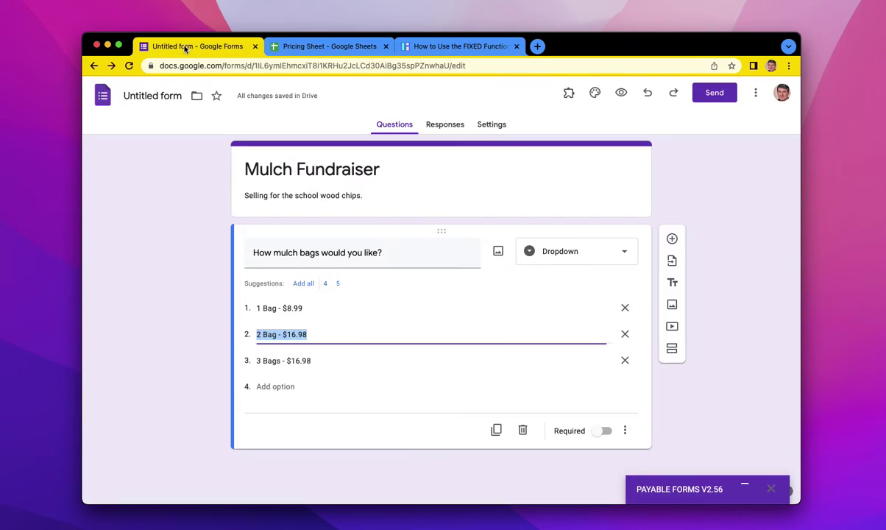
- Delete placeholder options 2 and 3 and paste the 25 bag-price labels as options
click(264, 309)
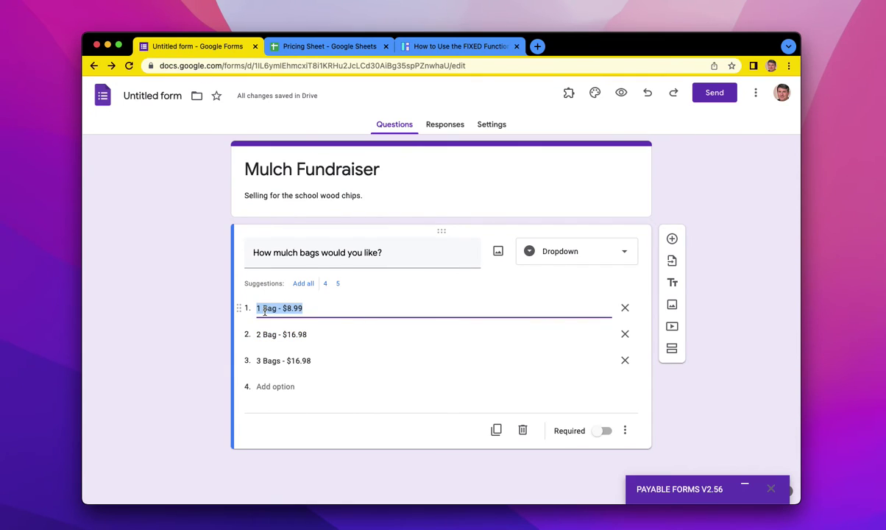
click(624, 360)
click(624, 335)
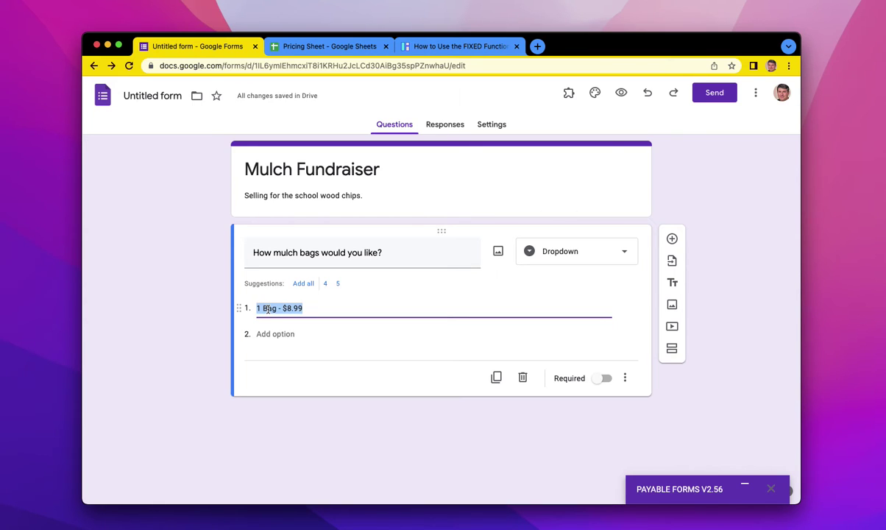
key(super+v)
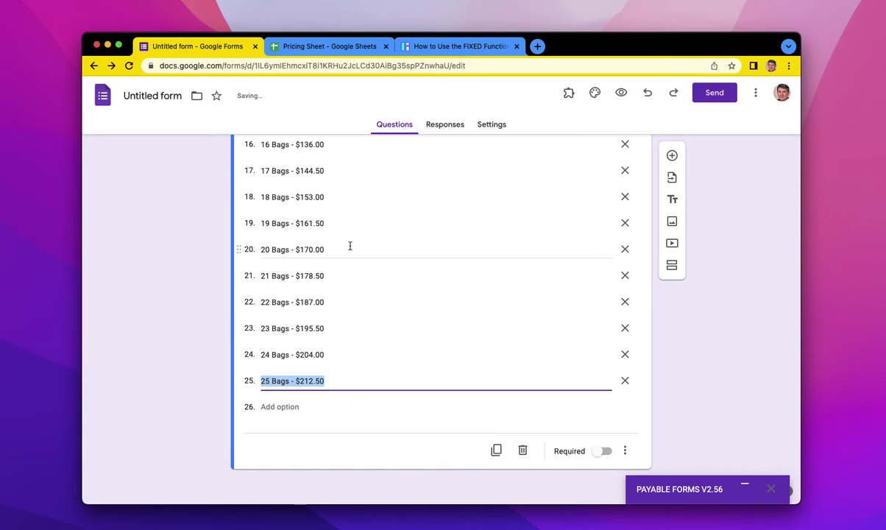
scroll(349, 246, up, 10)
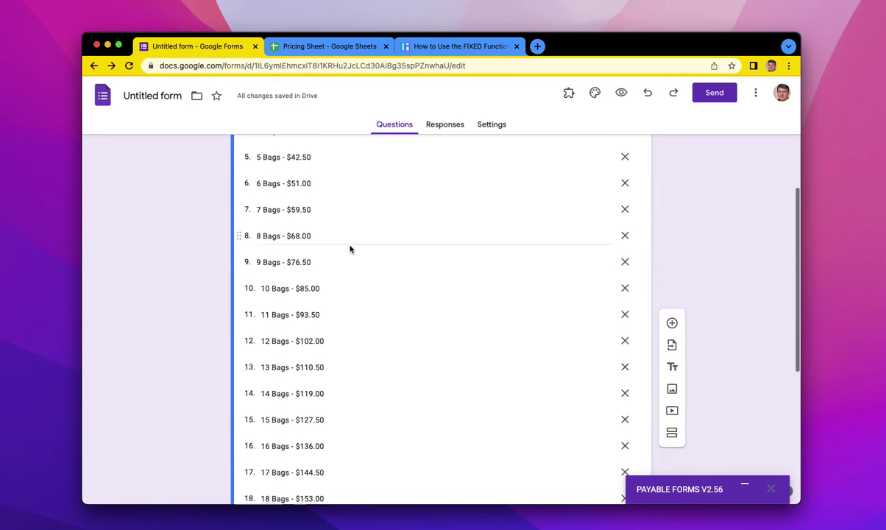
scroll(350, 248, up, 3)
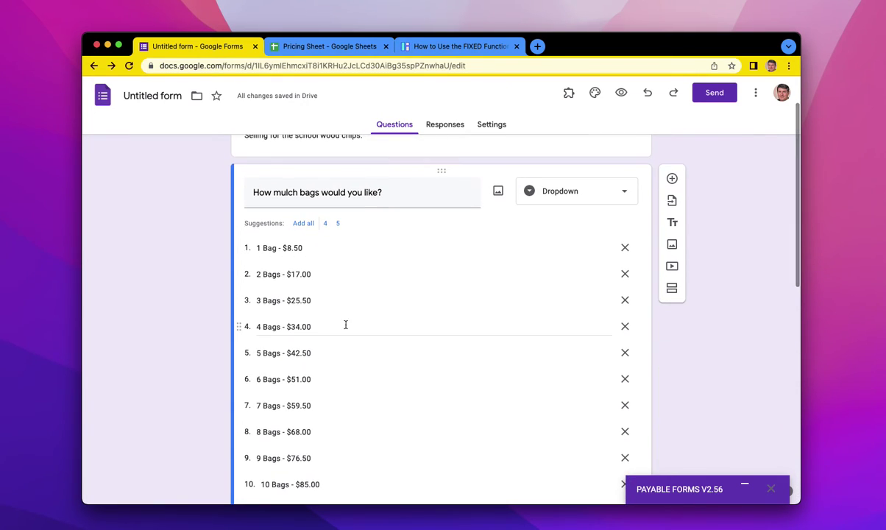
scroll(344, 328, down, 5)
scroll(345, 333, down, 5)
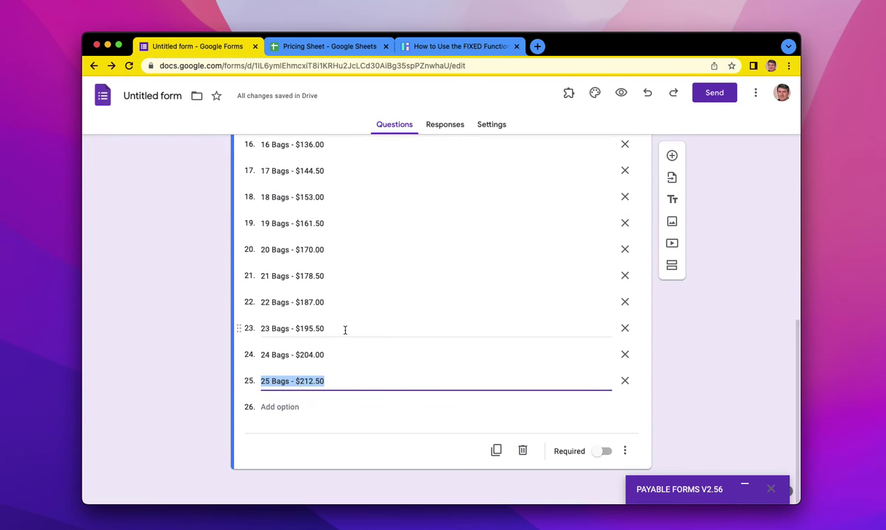
scroll(358, 299, up, 10)
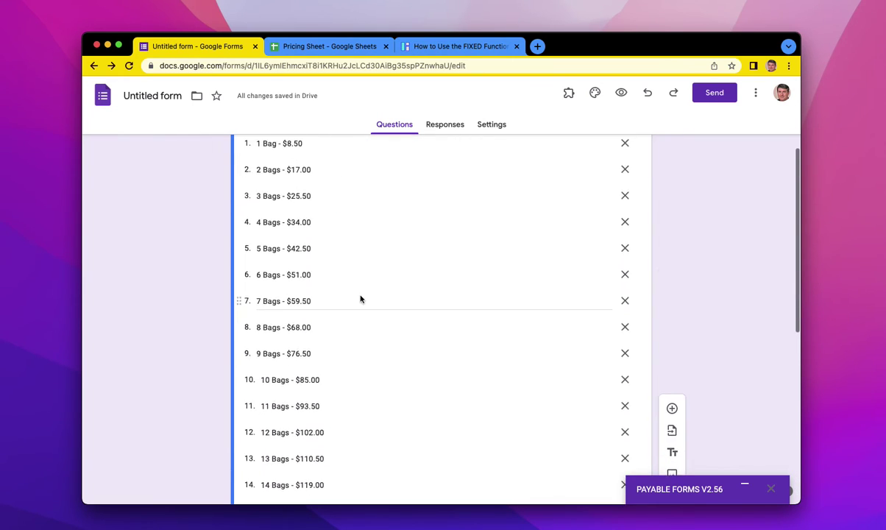
scroll(360, 297, up, 2)
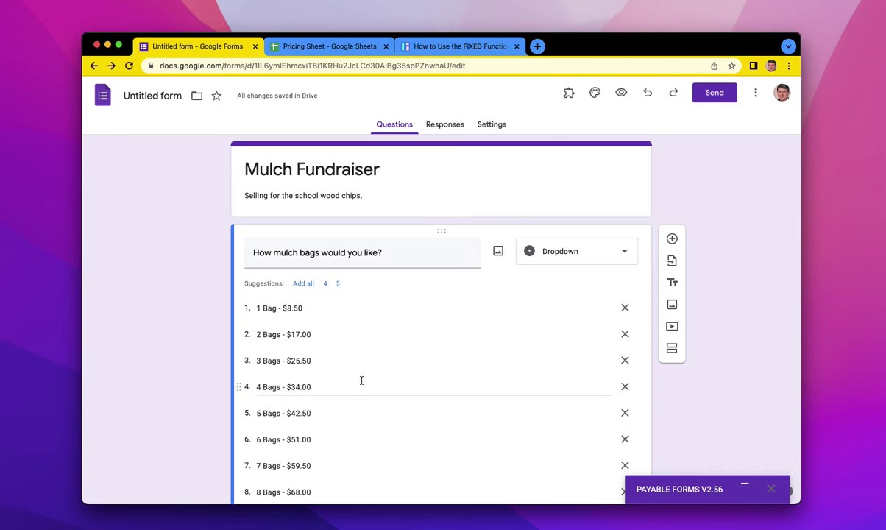
scroll(361, 381, down, 5)
scroll(361, 380, down, 5)
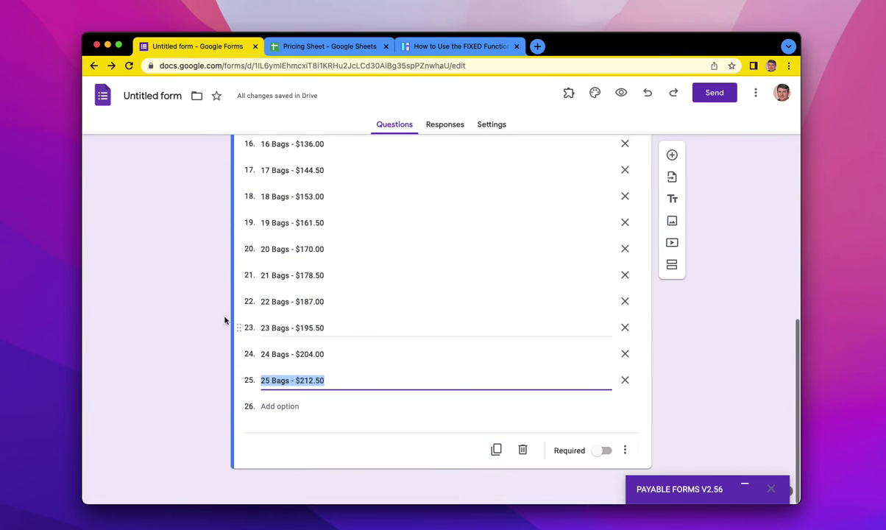
scroll(180, 286, up, 10)
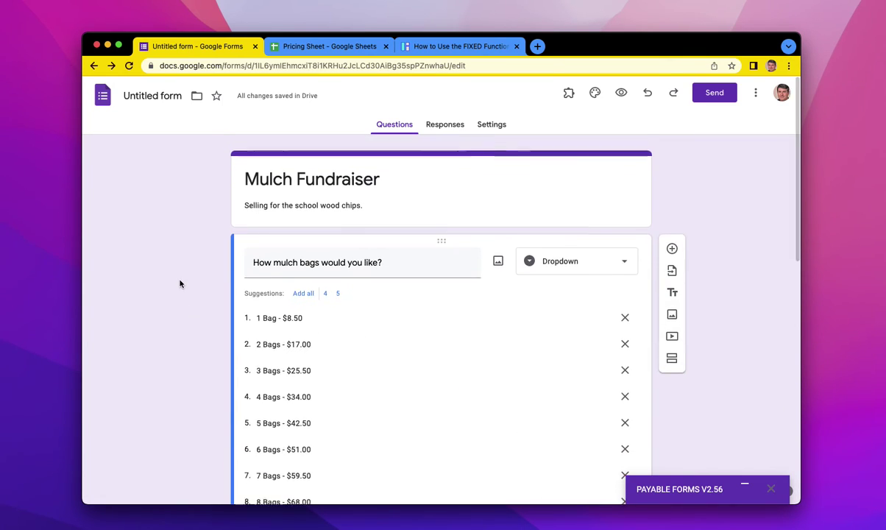
- Preview the form and pick '15 Bags - $127.50' in the bag-count dropdown
click(622, 96)
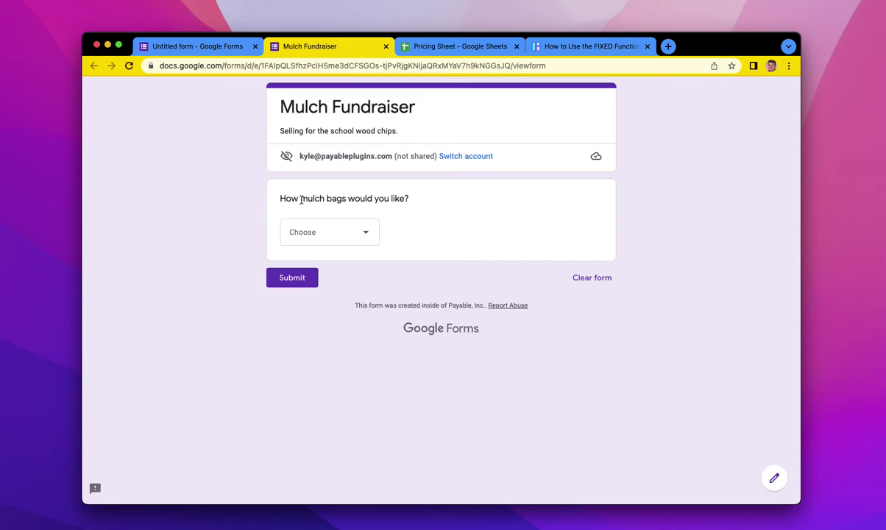
click(340, 233)
scroll(332, 361, down, 5)
scroll(331, 353, up, 5)
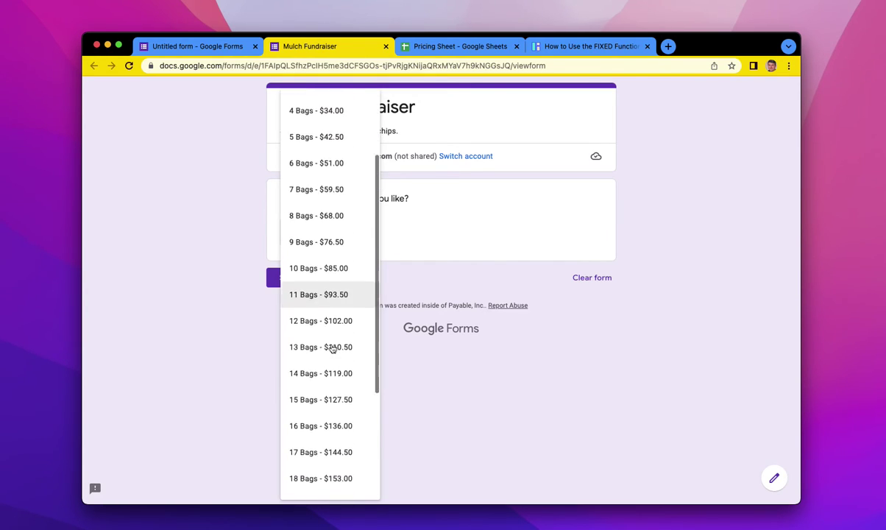
scroll(335, 331, down, 2)
click(334, 323)
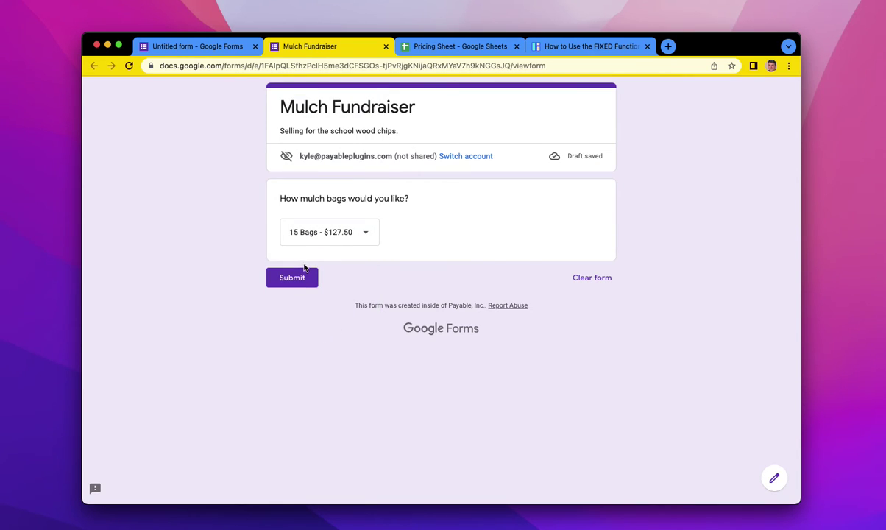
- Back in the editor, duplicate the mulch bag-count question
click(230, 48)
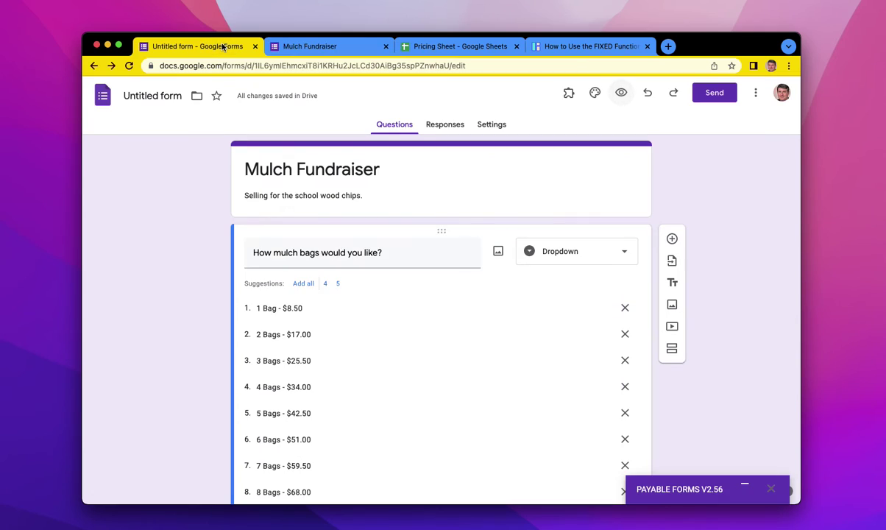
scroll(542, 309, down, 5)
scroll(543, 312, down, 6)
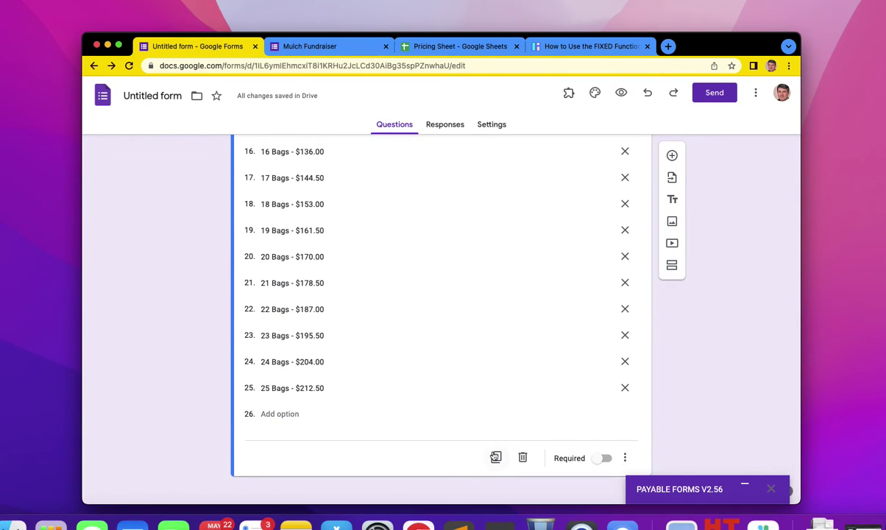
click(494, 457)
- Change 'mulch bags' to 'wood chip bags' in the copied question's title
scroll(482, 455, down, 2)
scroll(412, 390, up, 4)
click(320, 290)
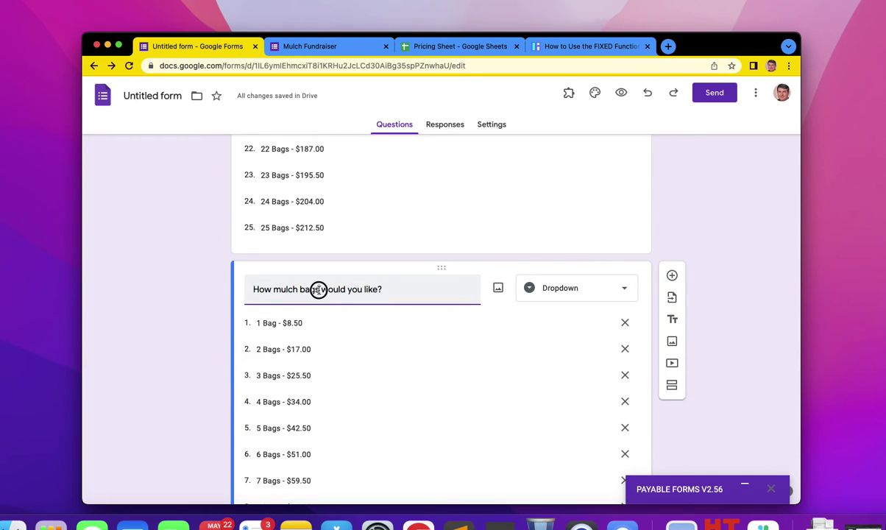
drag(318, 290, 274, 287)
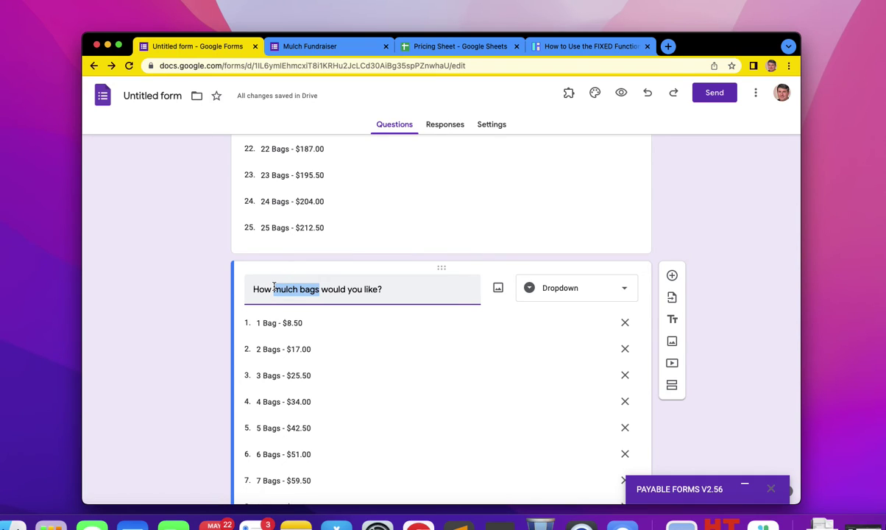
text(wood chi)
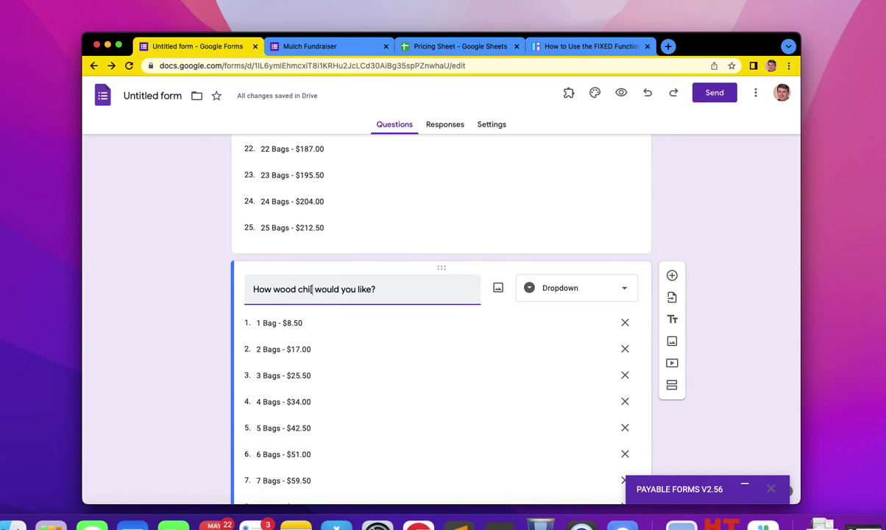
text(p bags)
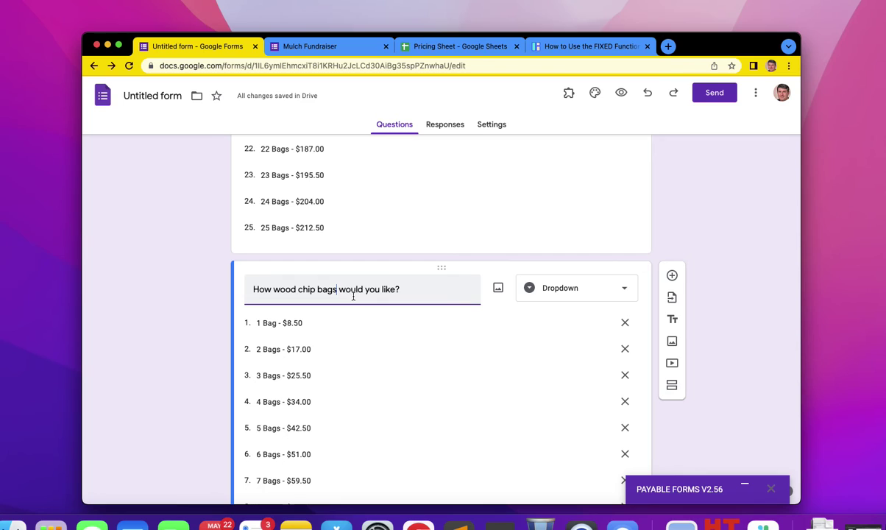
- On the Pricing Sheet, change the C2 price formula to =5.10*B2
click(439, 50)
click(196, 216)
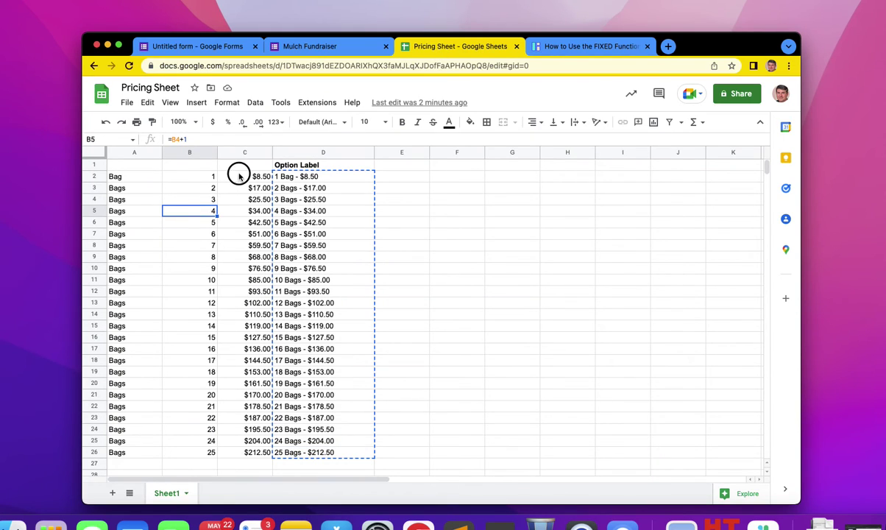
click(237, 174)
click(182, 139)
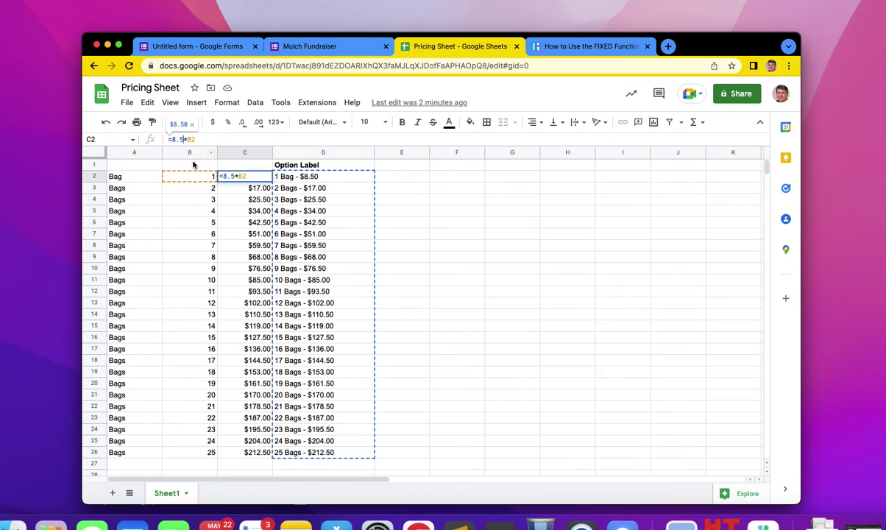
key(BackSpace)
text(5.10)
key(Return)
- Fill the new price formula down to C26 and select the updated labels D2:D26
click(268, 179)
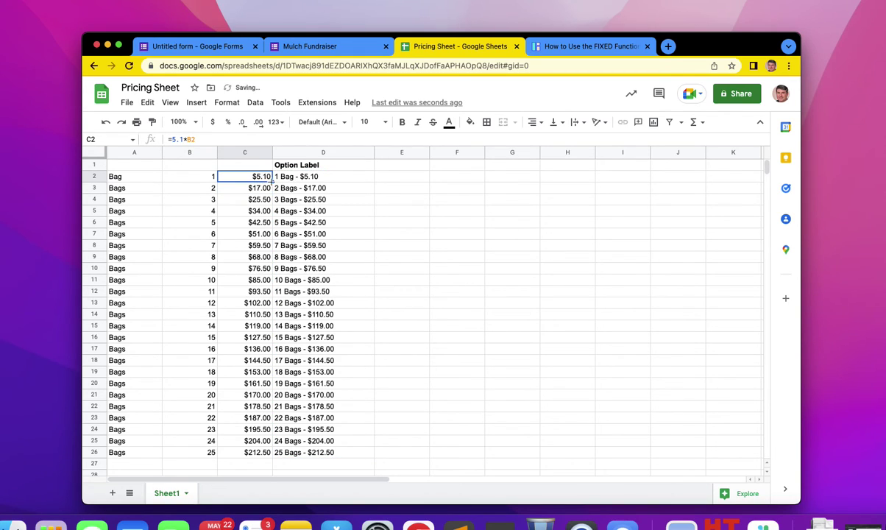
drag(273, 179, 259, 451)
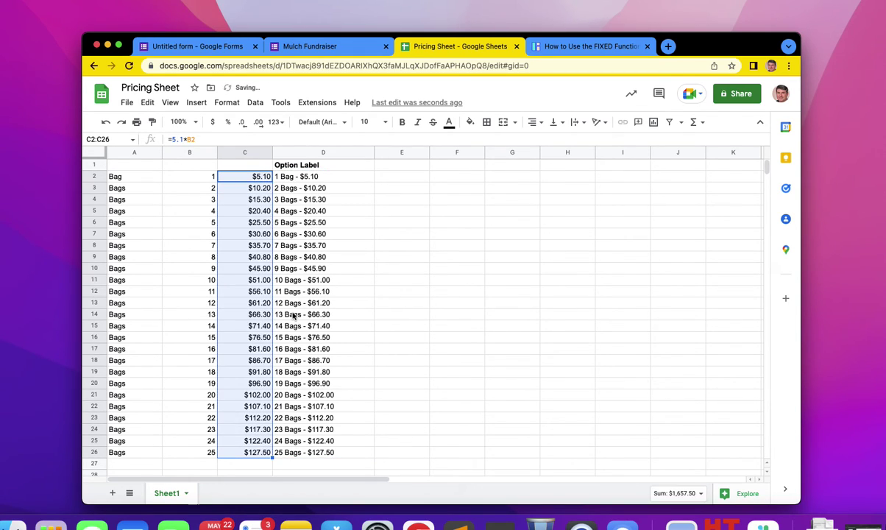
key(Right)
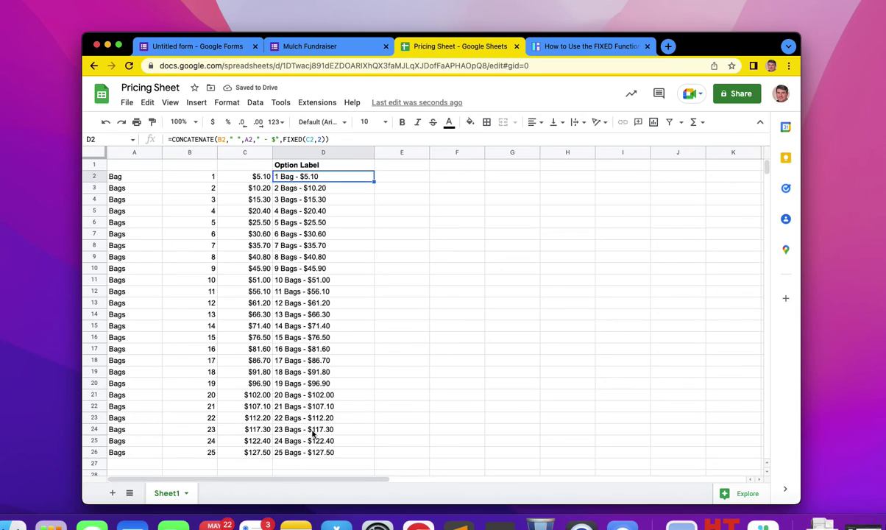
shift+click(311, 453)
key(super+c)
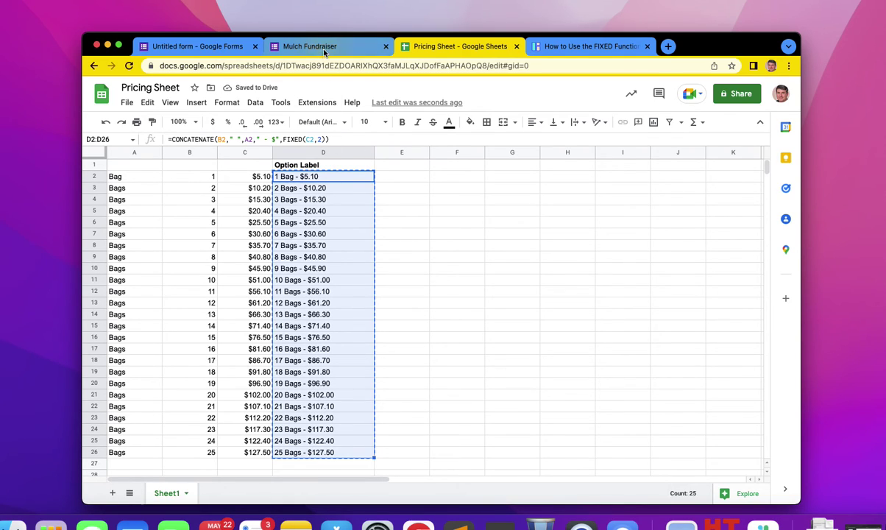
- Paste the 25 new $5.10-per-bag labels into the wood chip question's first option
click(304, 46)
click(220, 47)
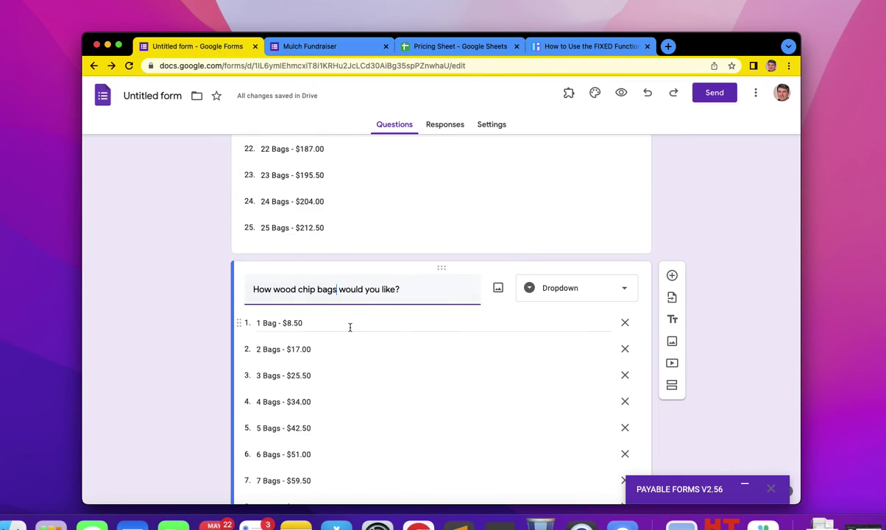
click(305, 322)
key(super+v)
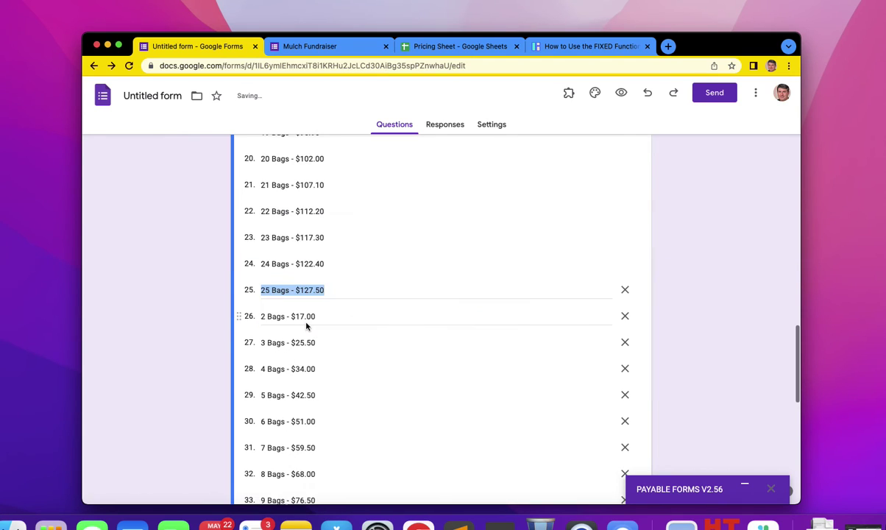
- Delete the old wood chip price options one by one from the top of the list
scroll(339, 409, down, 5)
scroll(340, 409, down, 3)
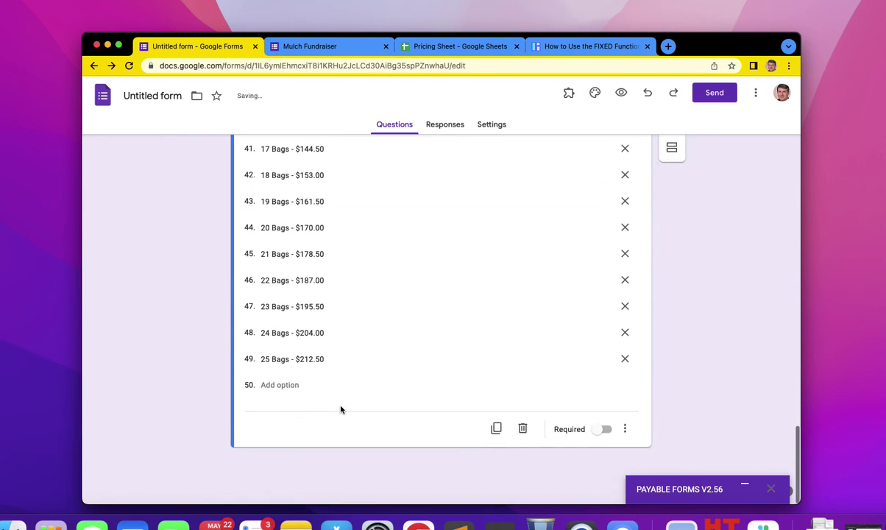
scroll(530, 371, up, 15)
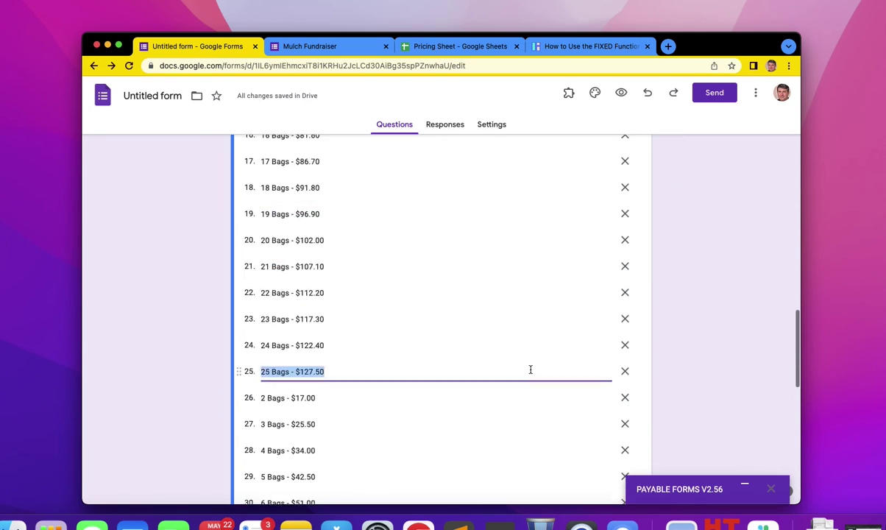
double_click(623, 299)
triple_click(623, 299)
triple_click(623, 299)
triple_click(624, 299)
triple_click(623, 299)
click(624, 299)
triple_click(624, 300)
triple_click(624, 299)
triple_click(624, 299)
triple_click(624, 299)
triple_click(624, 300)
triple_click(623, 300)
triple_click(624, 300)
click(624, 301)
double_click(624, 299)
triple_click(624, 300)
triple_click(624, 299)
double_click(624, 301)
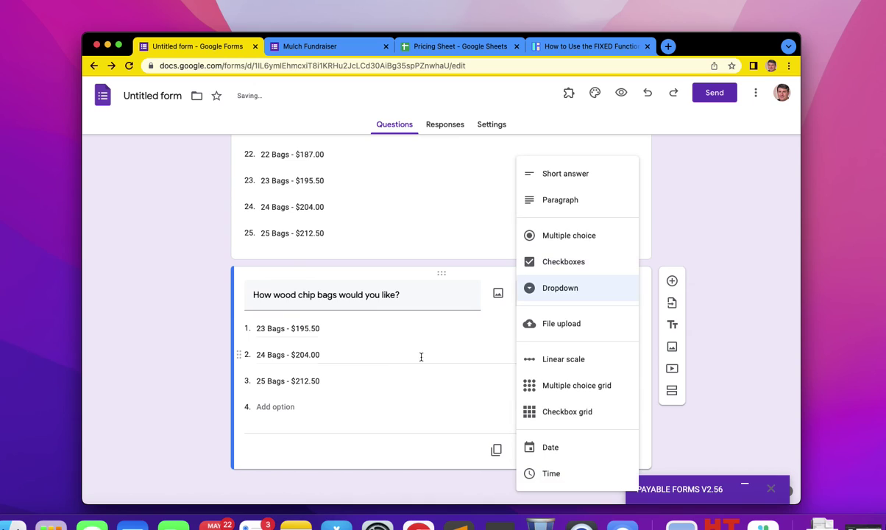
- Remove the leftover '23 Bags - $195.50' and '24 Bags - $204.00' options, keeping it a dropdown, and paste the new labels again
click(361, 441)
click(624, 329)
click(624, 335)
click(467, 397)
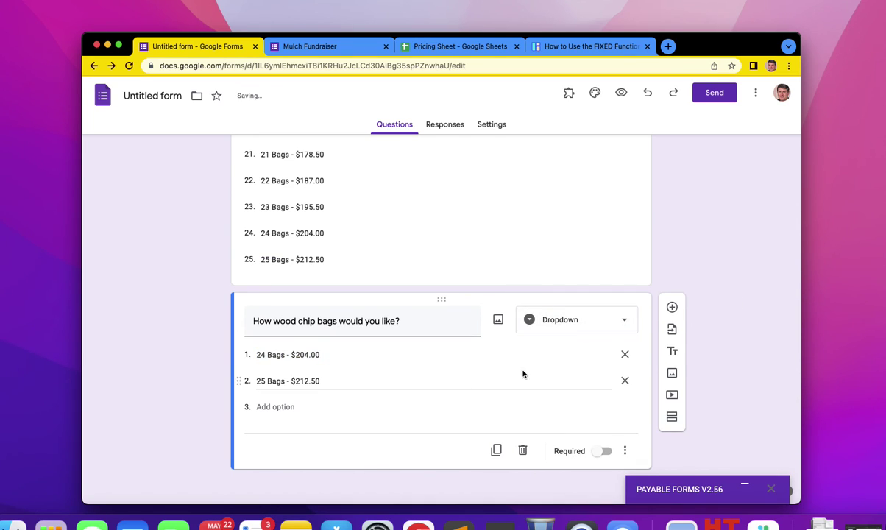
click(623, 355)
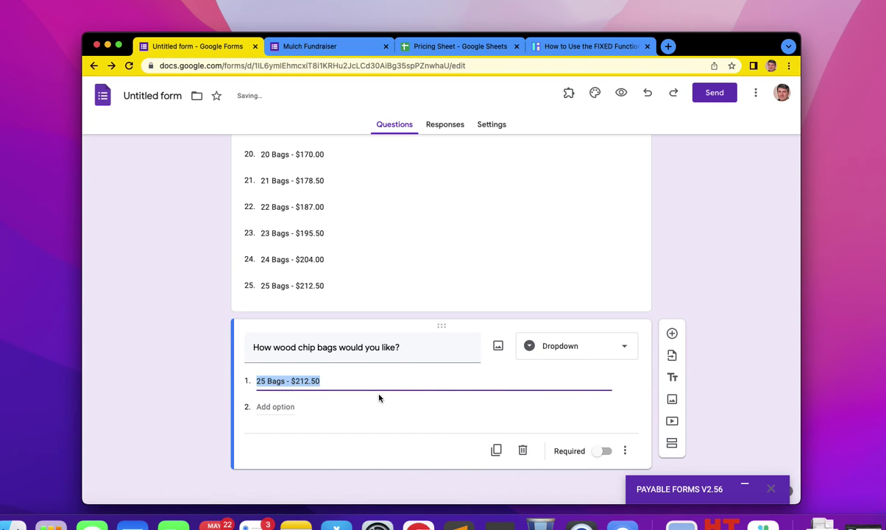
key(super+v)
scroll(465, 336, up, 10)
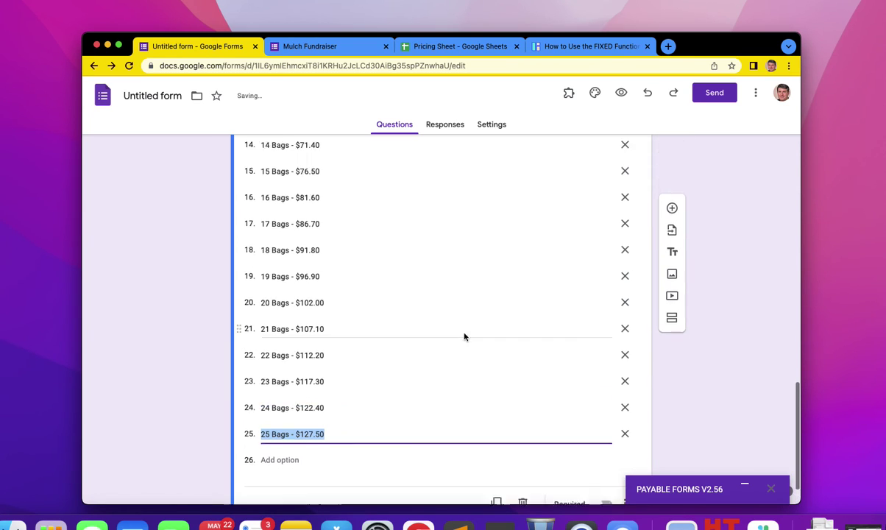
scroll(464, 333, down, 5)
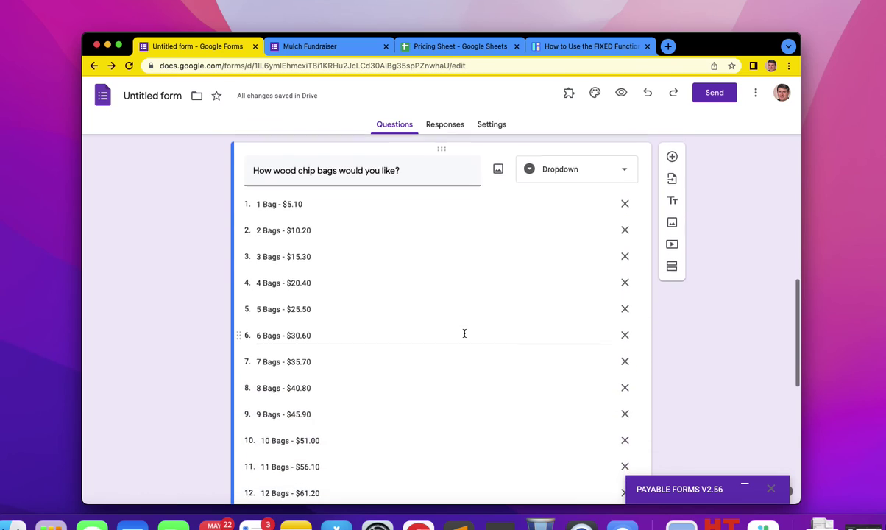
scroll(464, 333, down, 3)
scroll(464, 333, up, 12)
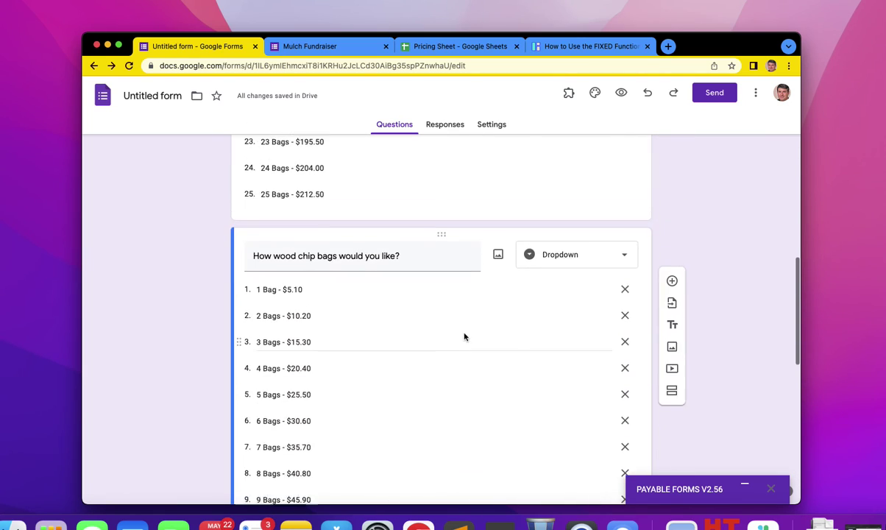
scroll(464, 333, up, 8)
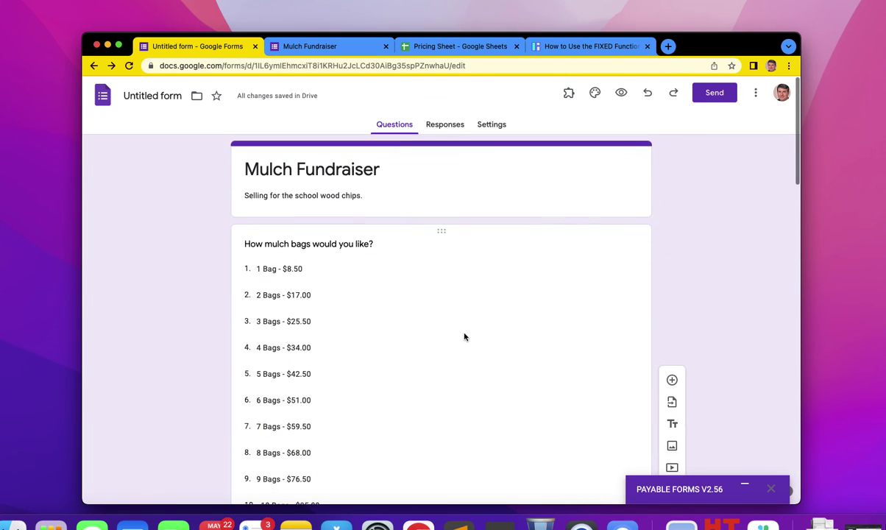
scroll(449, 403, down, 3)
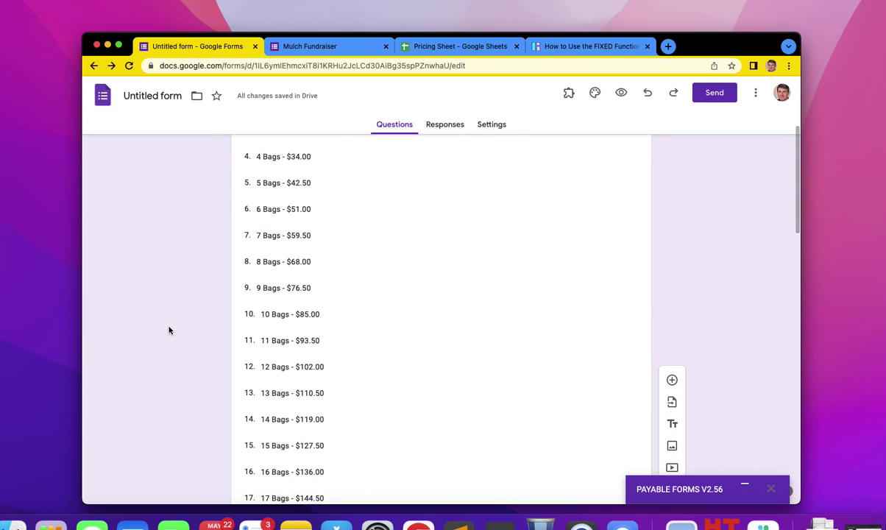
scroll(168, 331, down, 8)
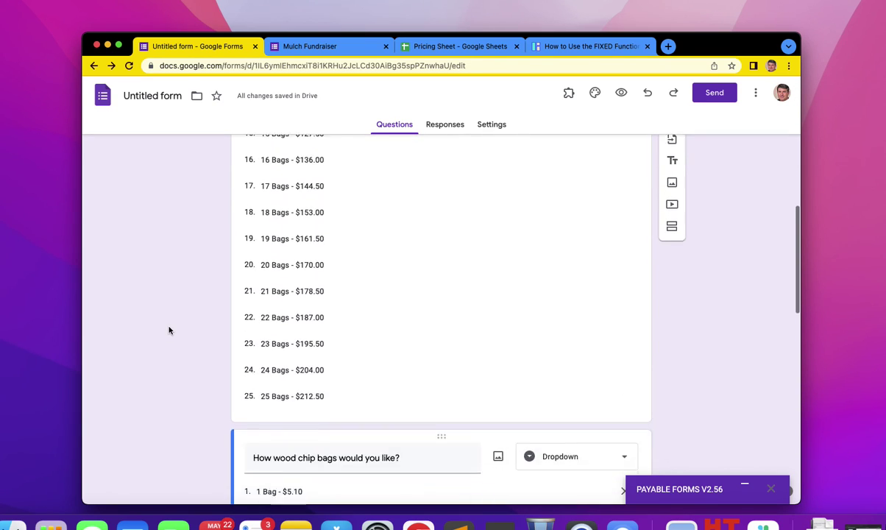
scroll(170, 331, up, 10)
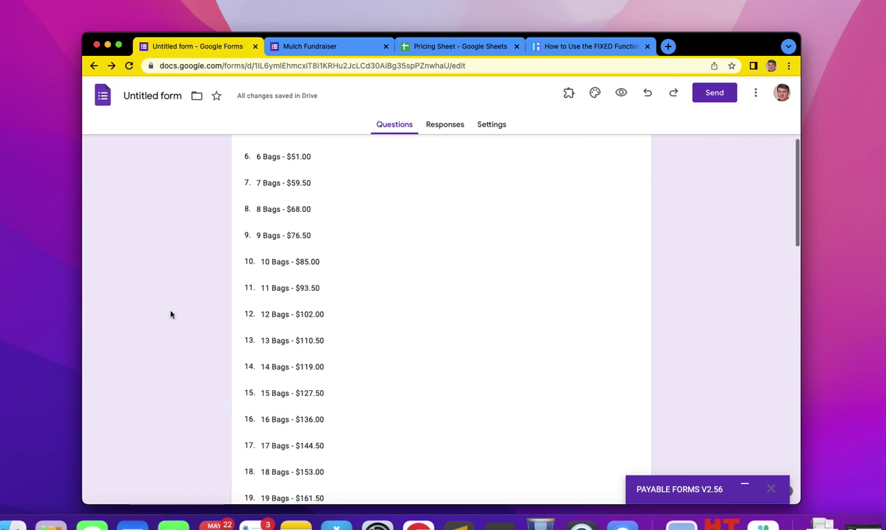
click(456, 46)
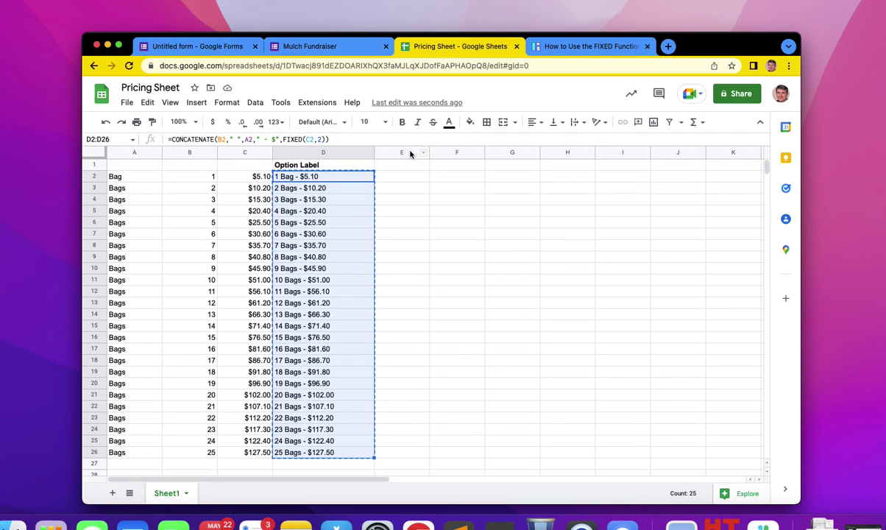
click(361, 138)
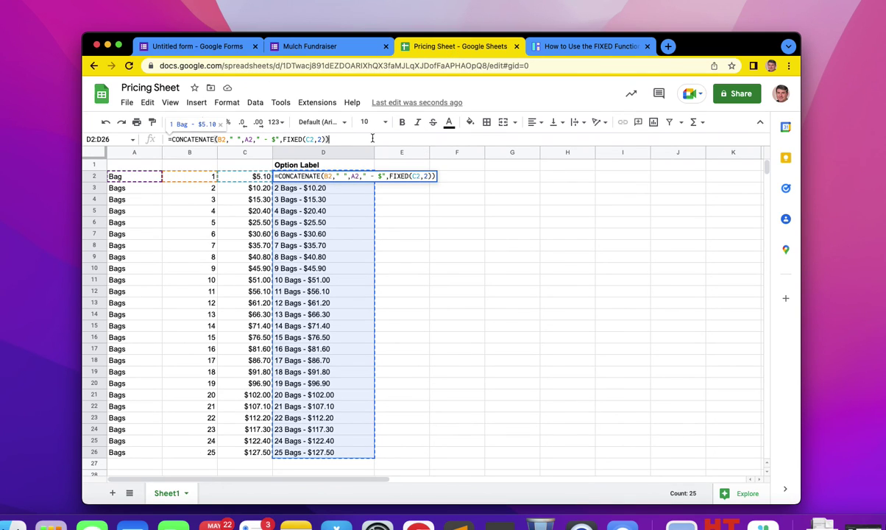
click(461, 284)
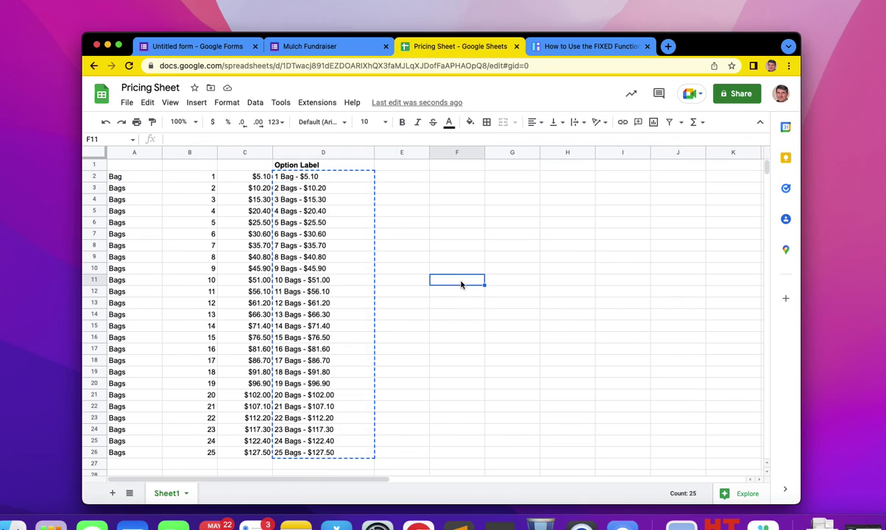
click(322, 141)
click(321, 179)
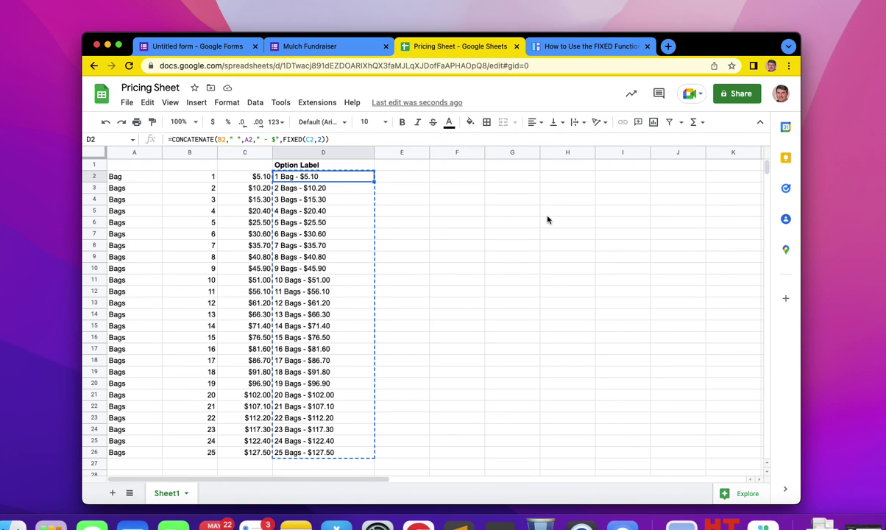
click(335, 48)
click(227, 48)
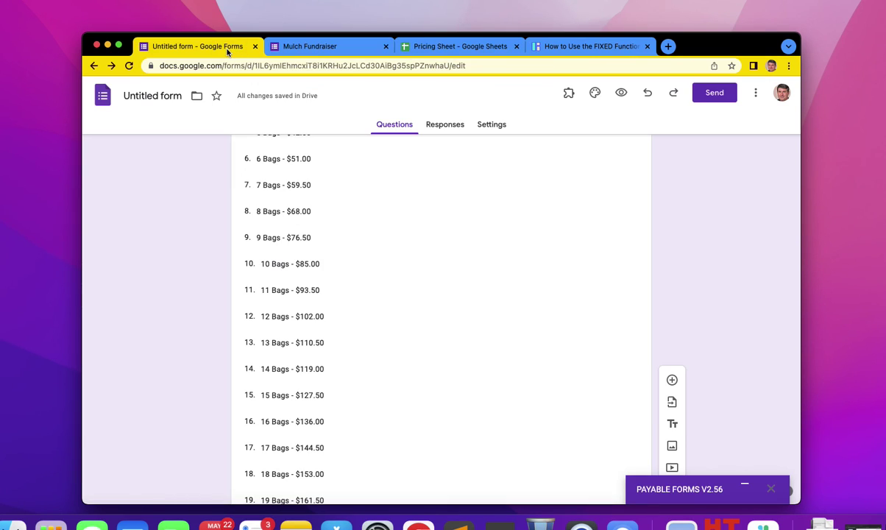